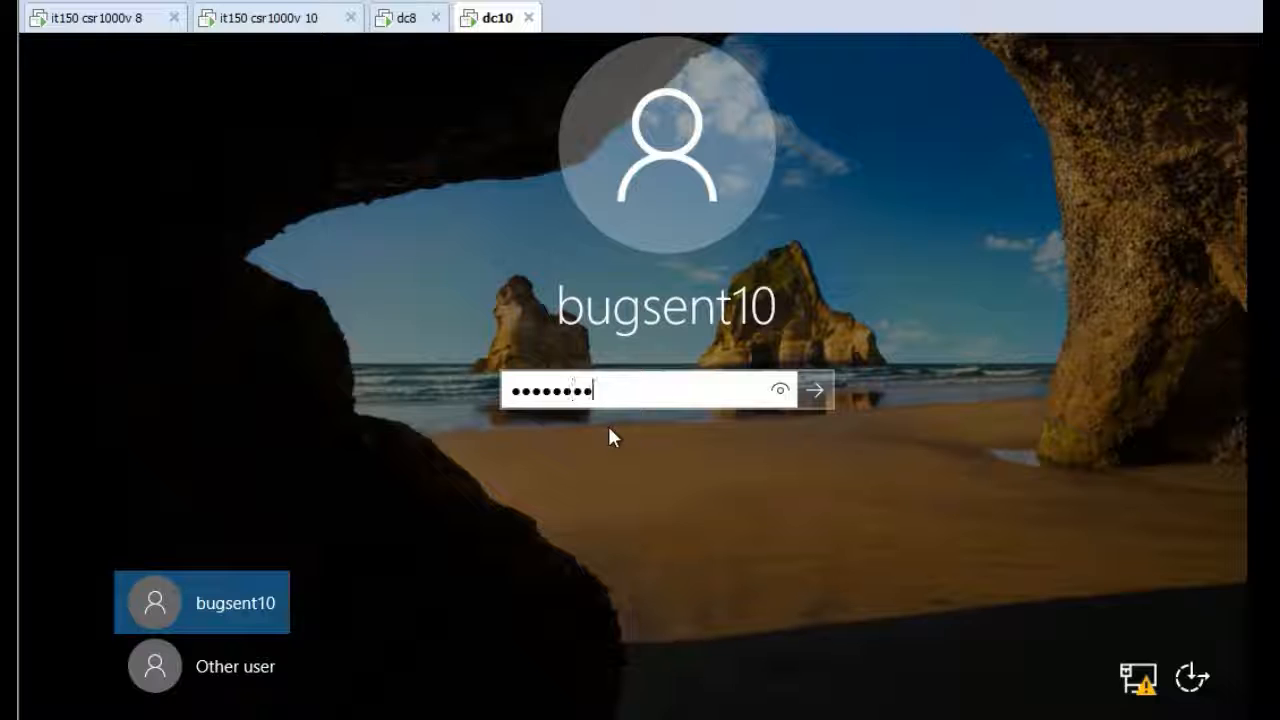
Sign in to the dc10 server by entering the account password
type("••")
key("Return")
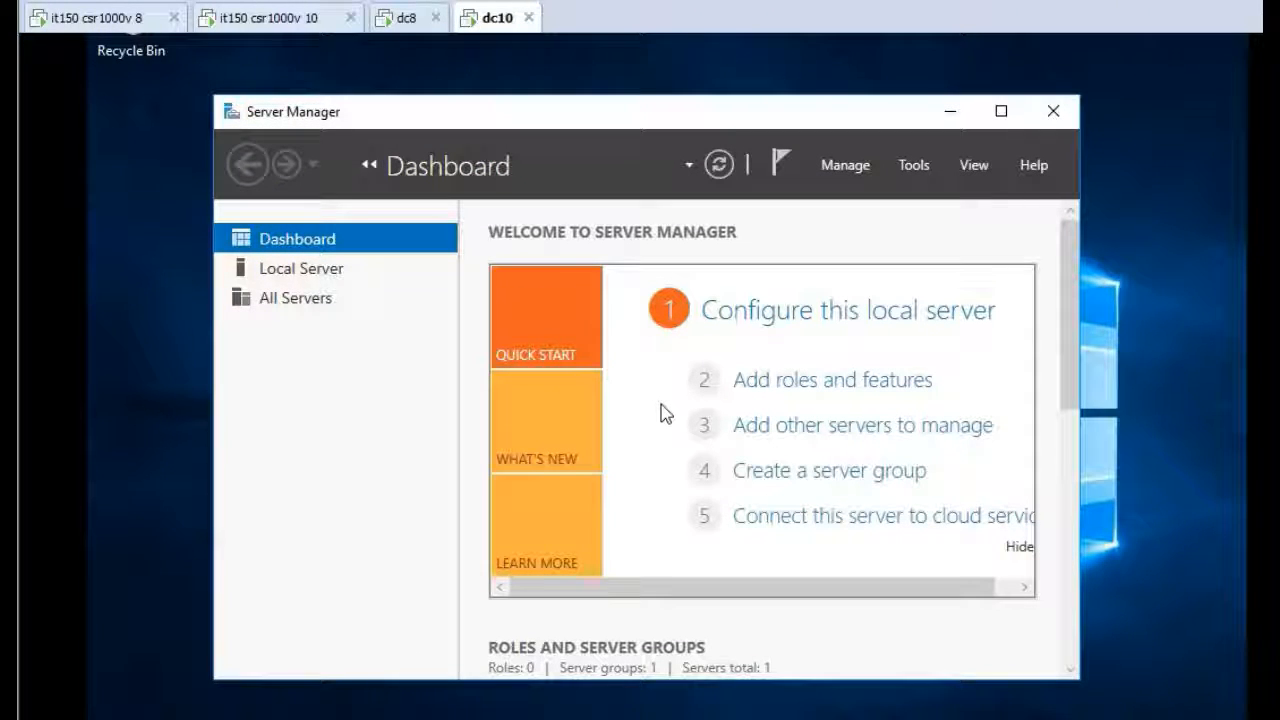
Open Active Directory Users and Computers from Server Manager
left_click(913, 165)
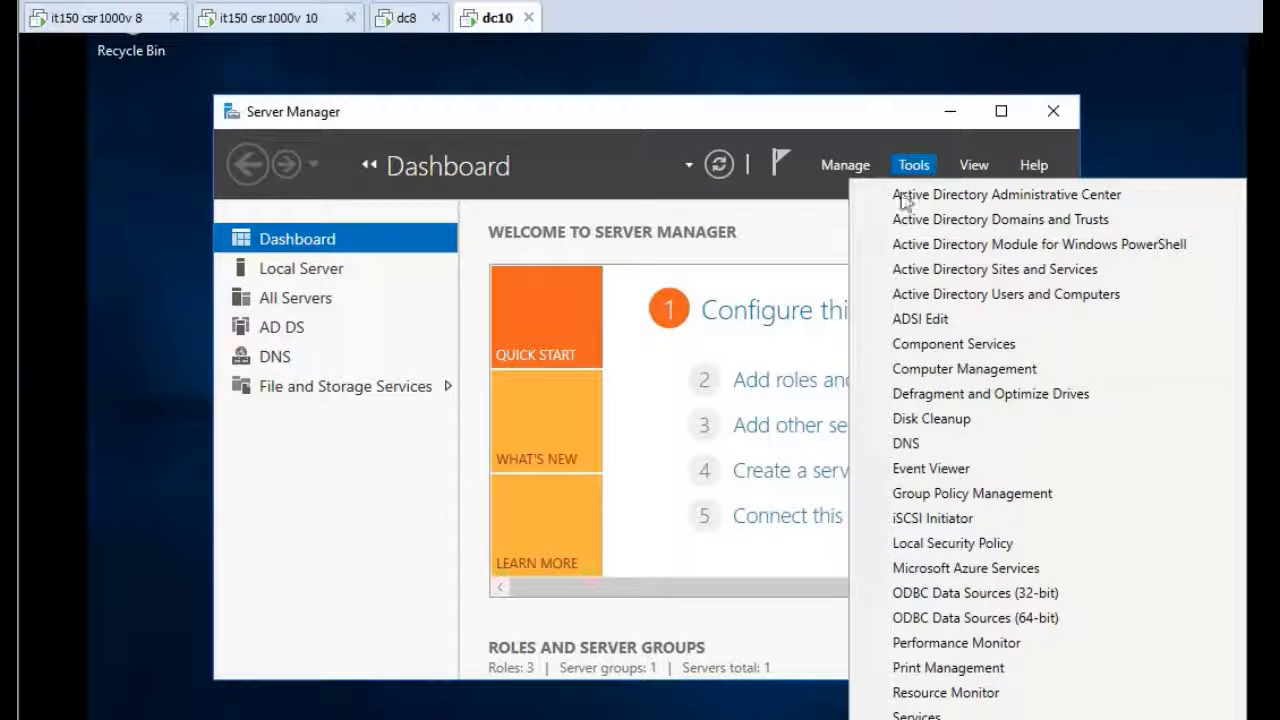
left_click(934, 294)
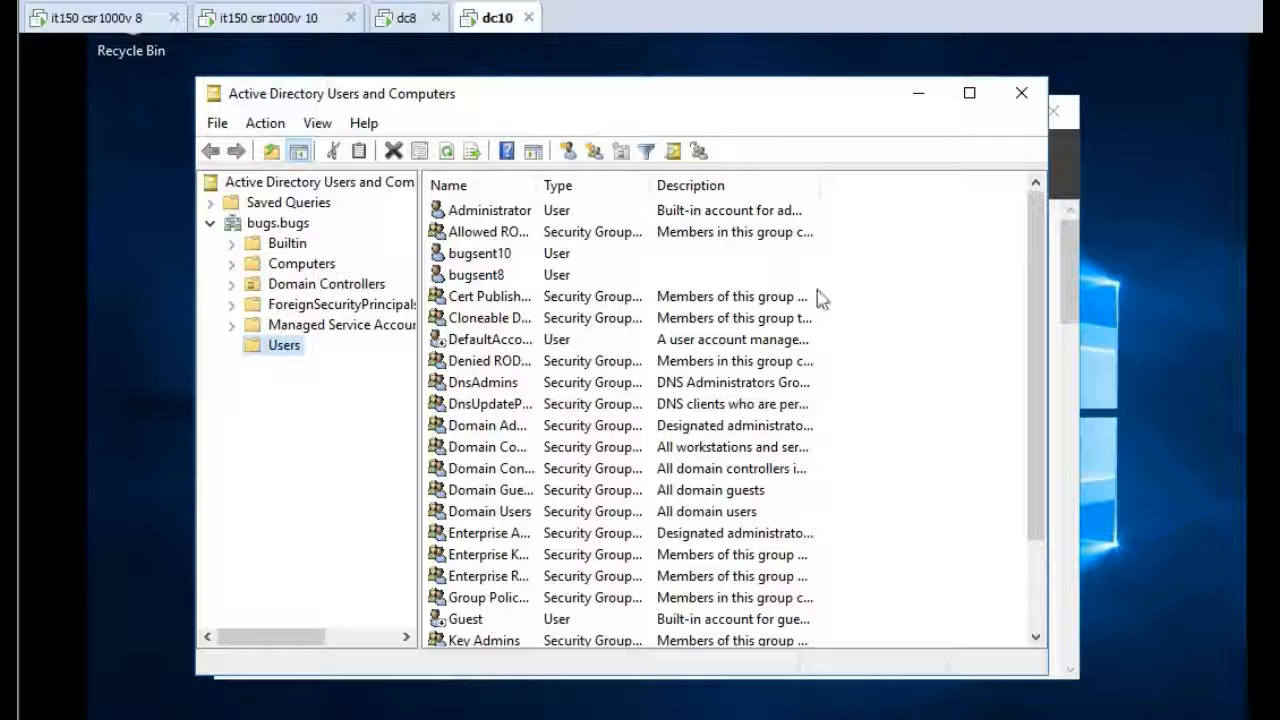
Create a new user in the bugs.bugs Users container with first name and logon name testreplication
right_click(851, 291)
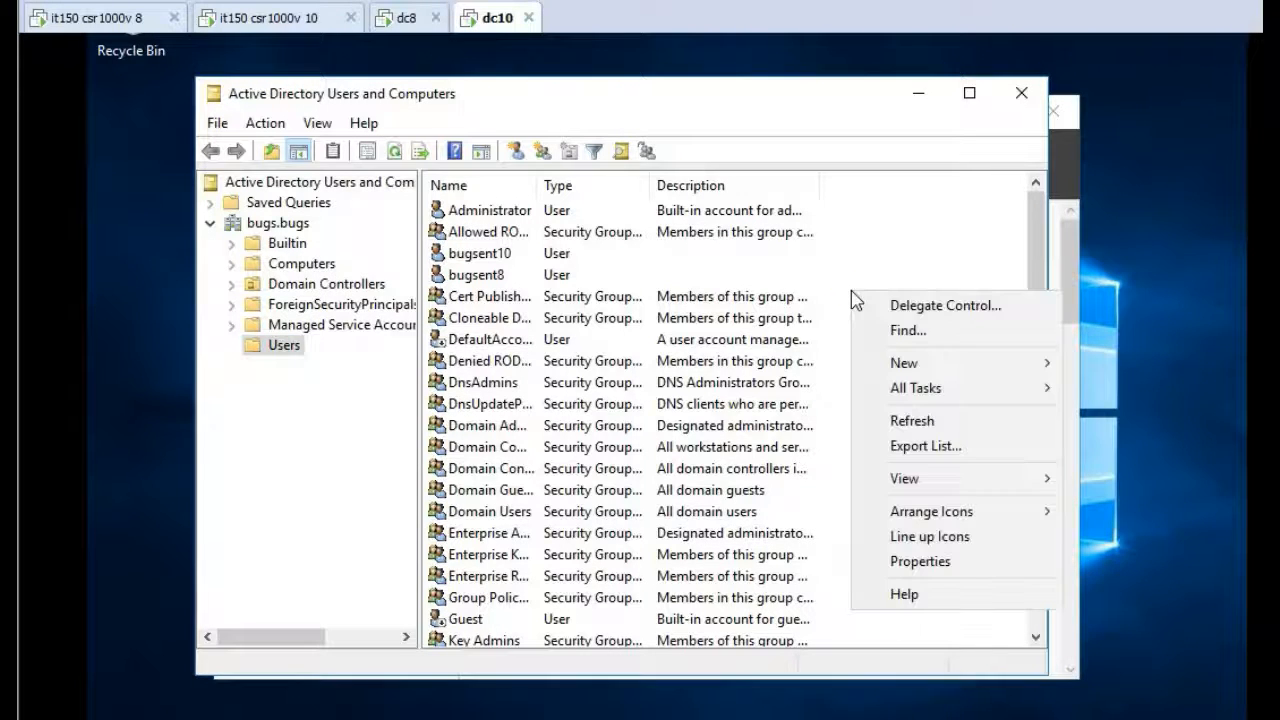
mouse_move(921, 375)
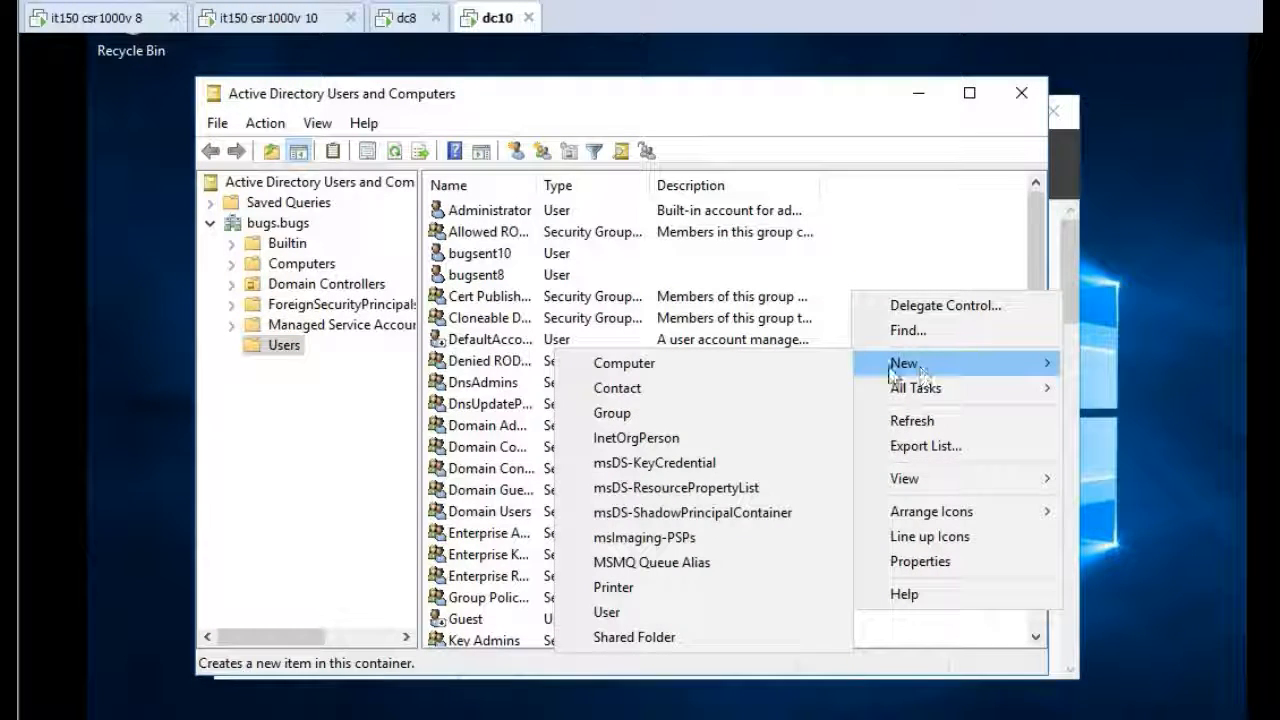
left_click(631, 614)
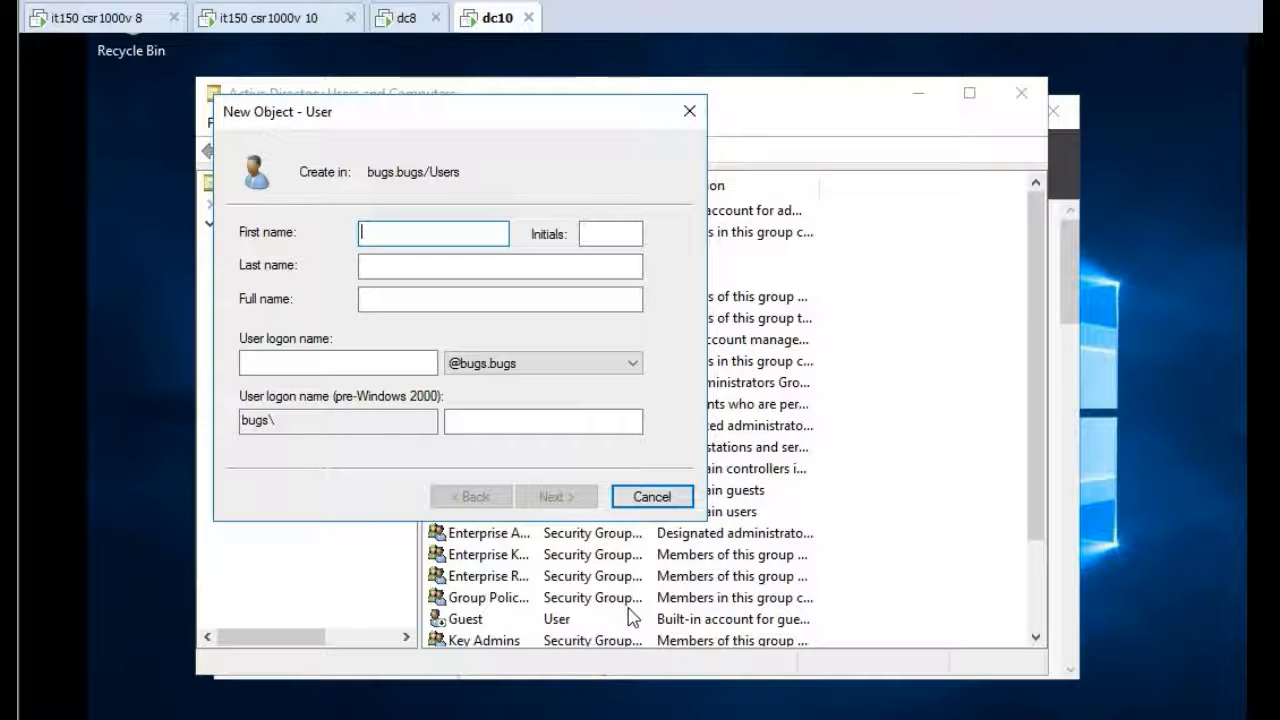
type("test")
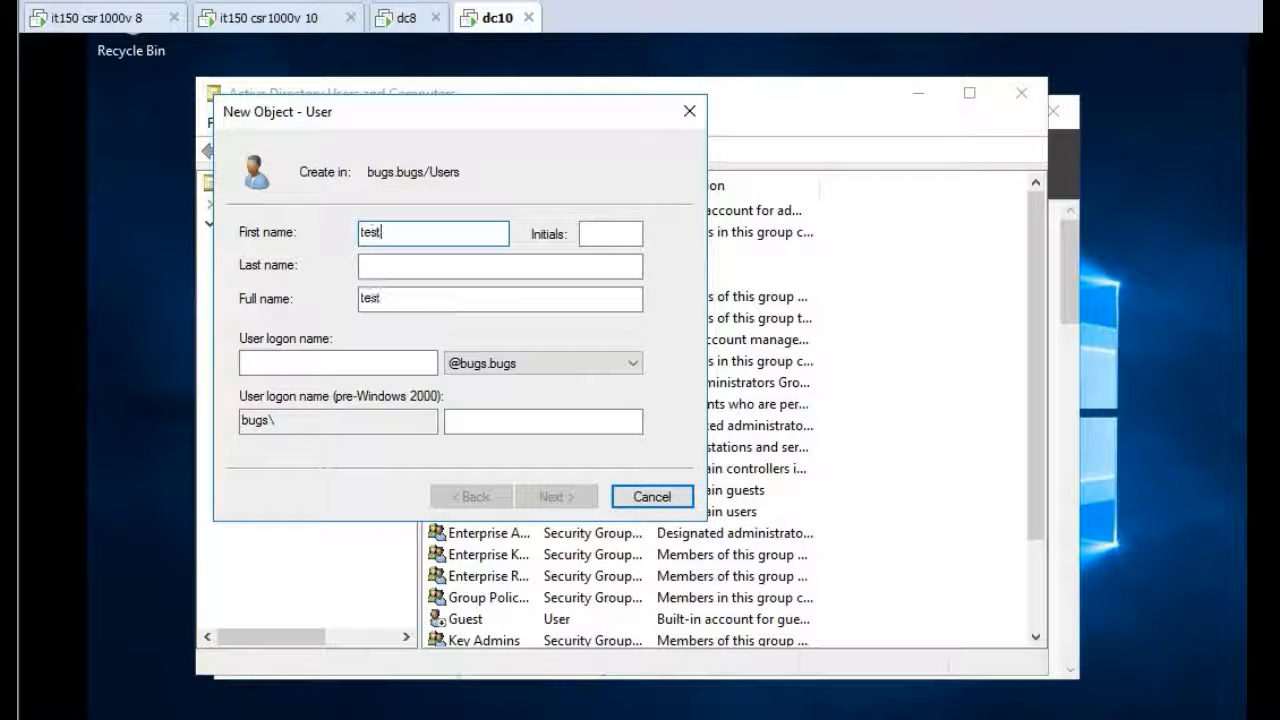
type("replication")
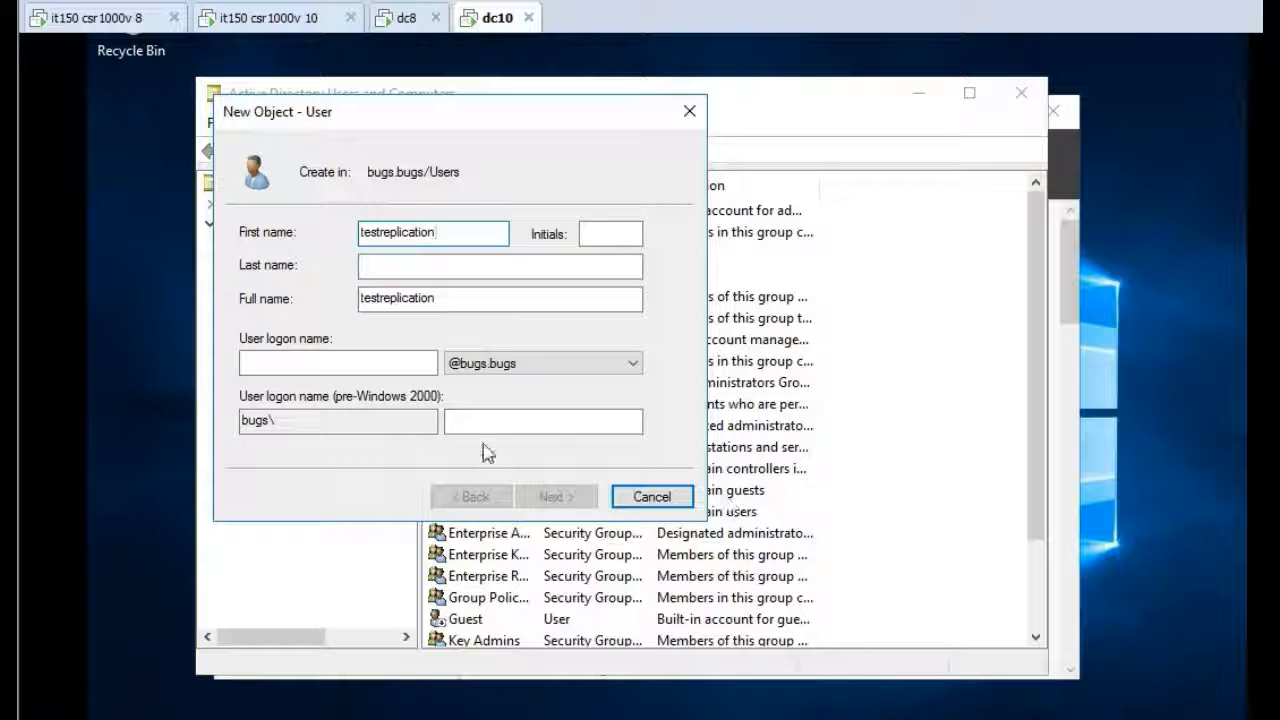
left_click(393, 366)
type("tes")
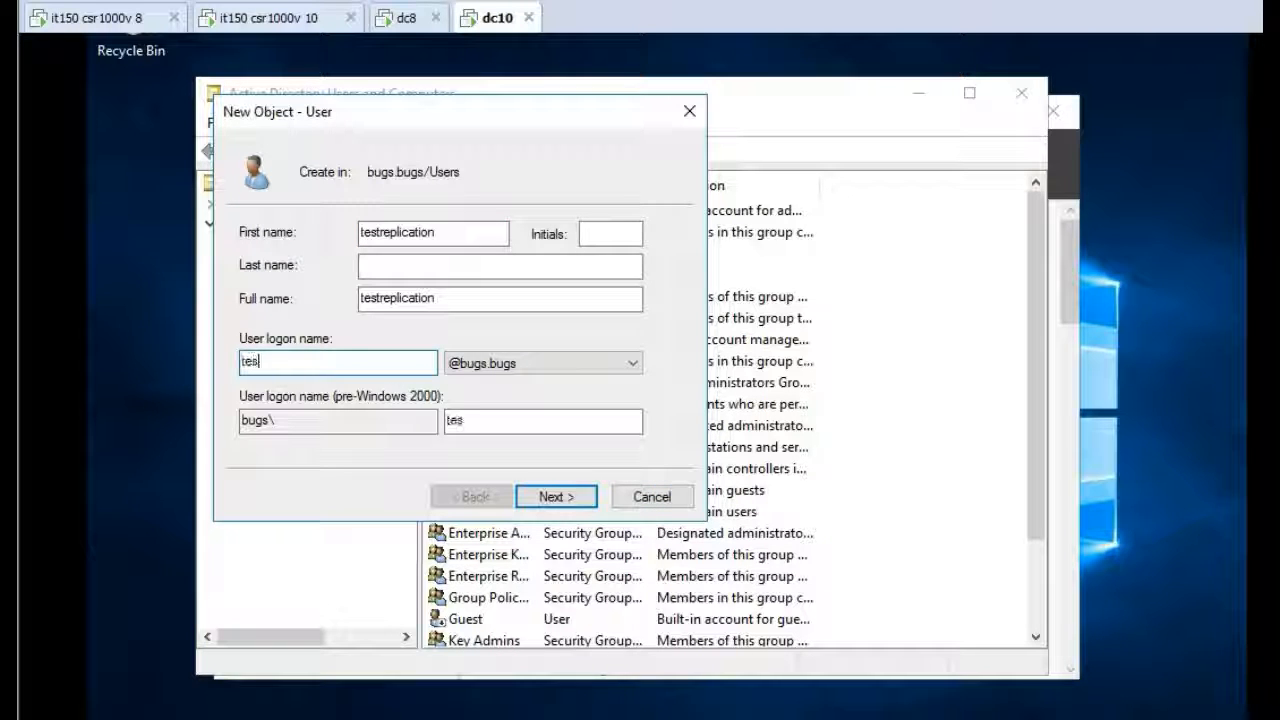
type("treplication")
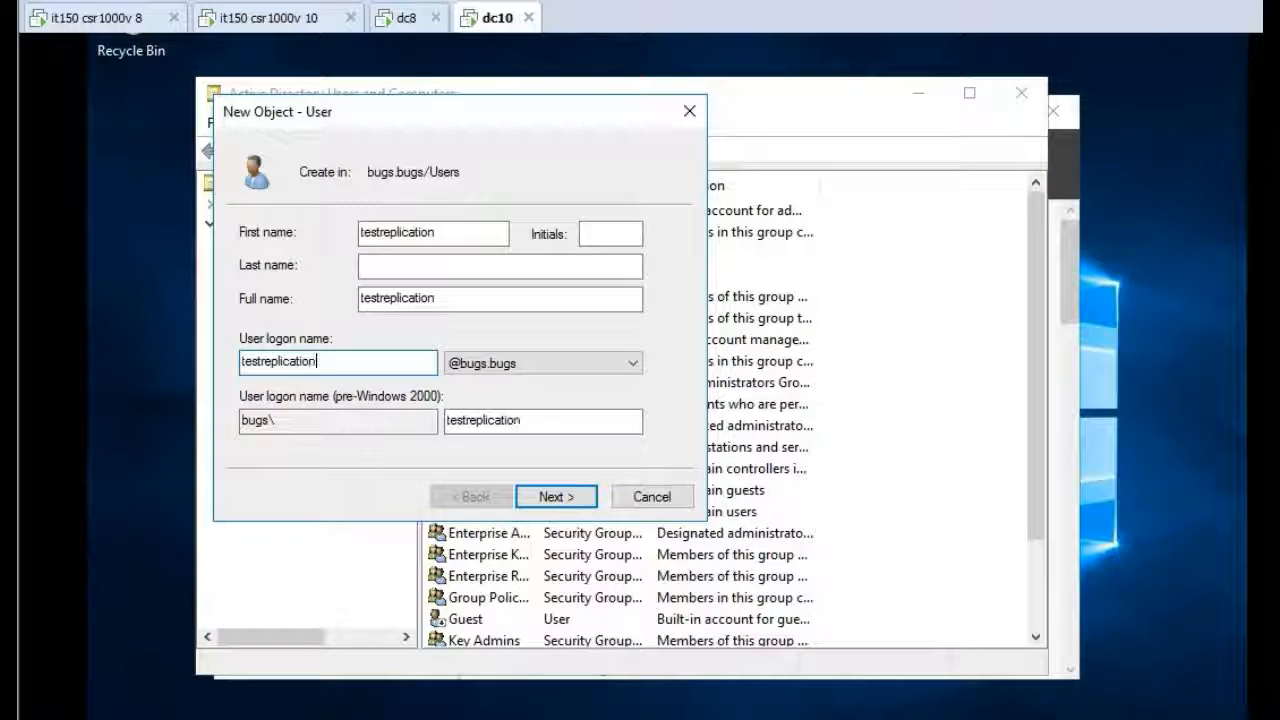
left_click(553, 497)
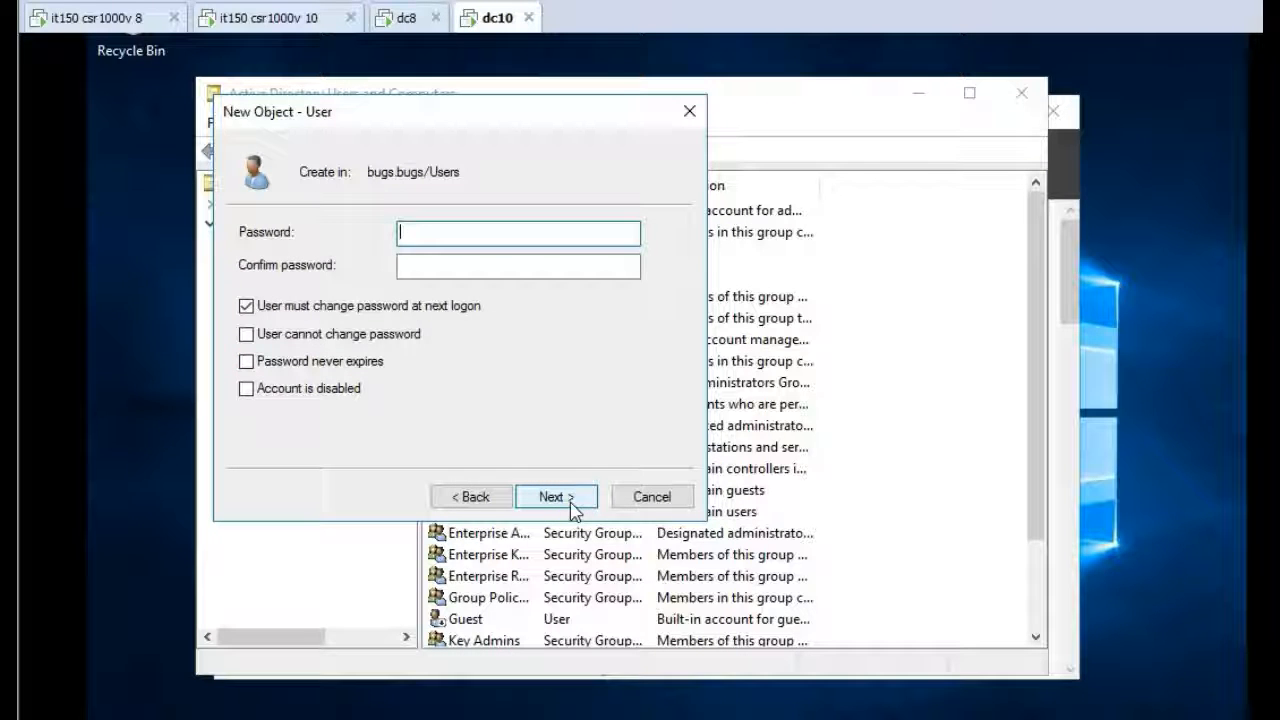
Enter and confirm the new user's password, clear the must-change-password-at-next-logon option, and finish creating the user
type("••••••")
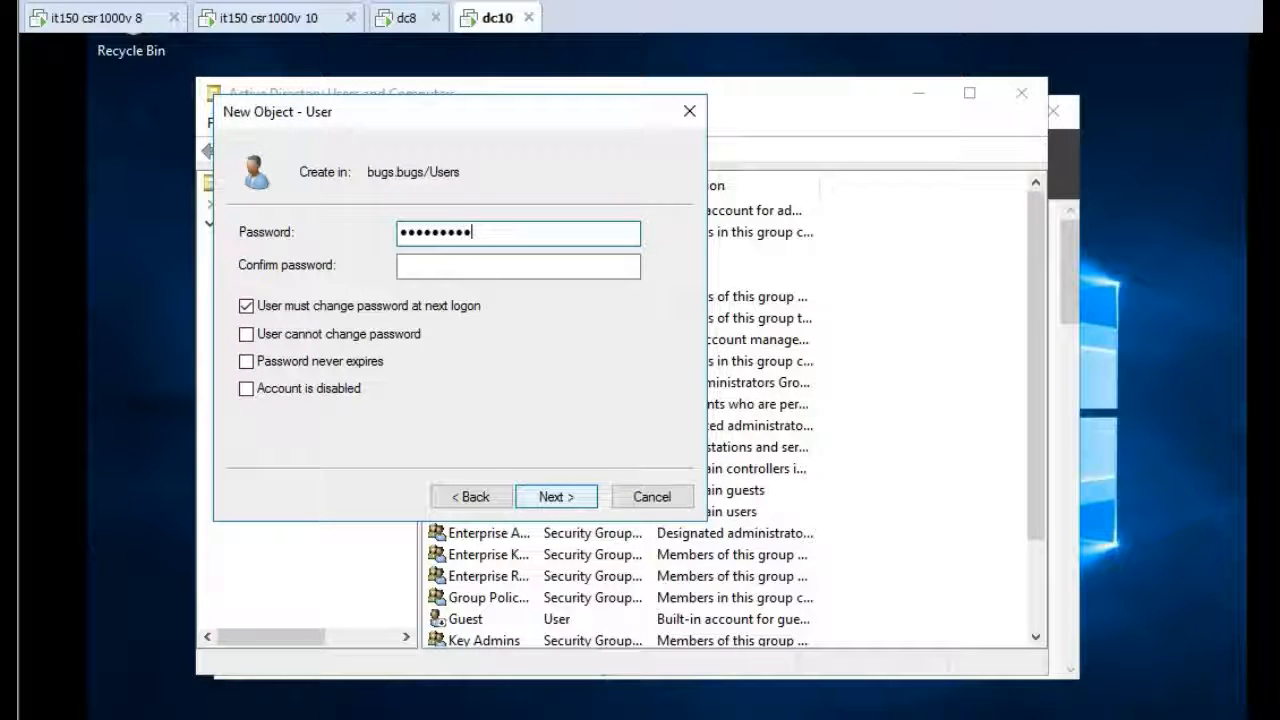
key("Tab")
type("••••")
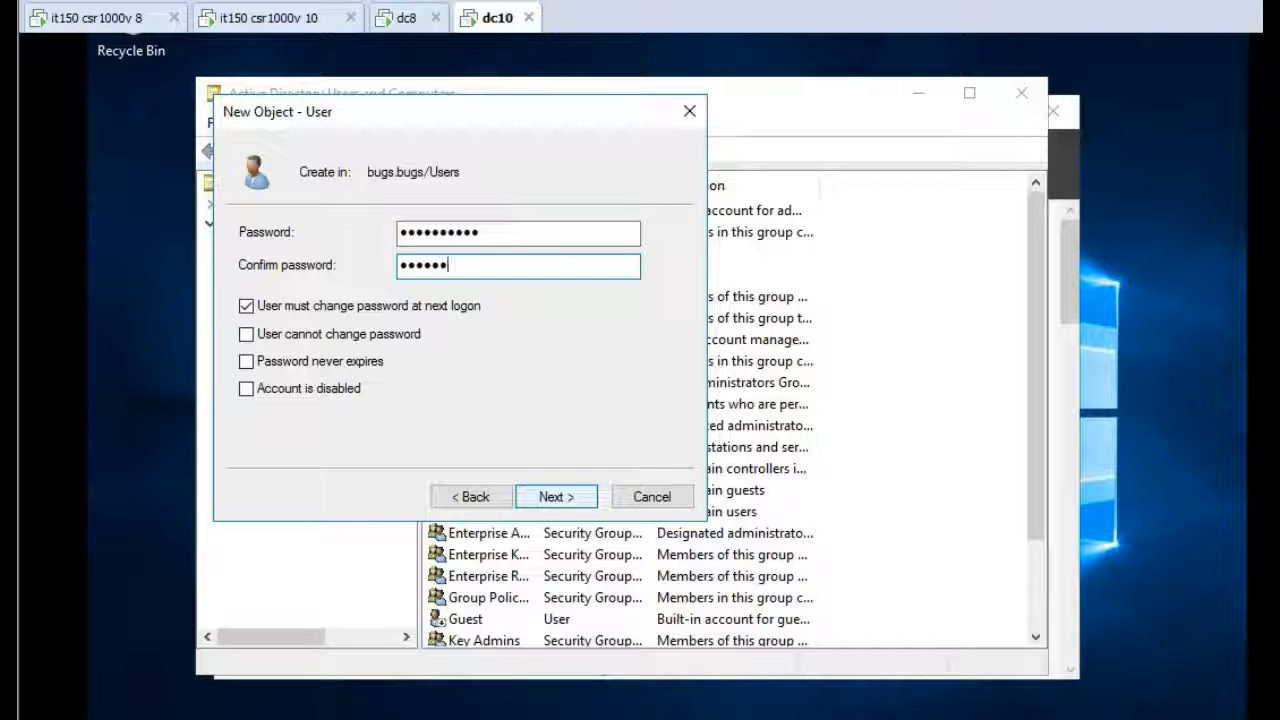
type("••••••")
key("Tab")
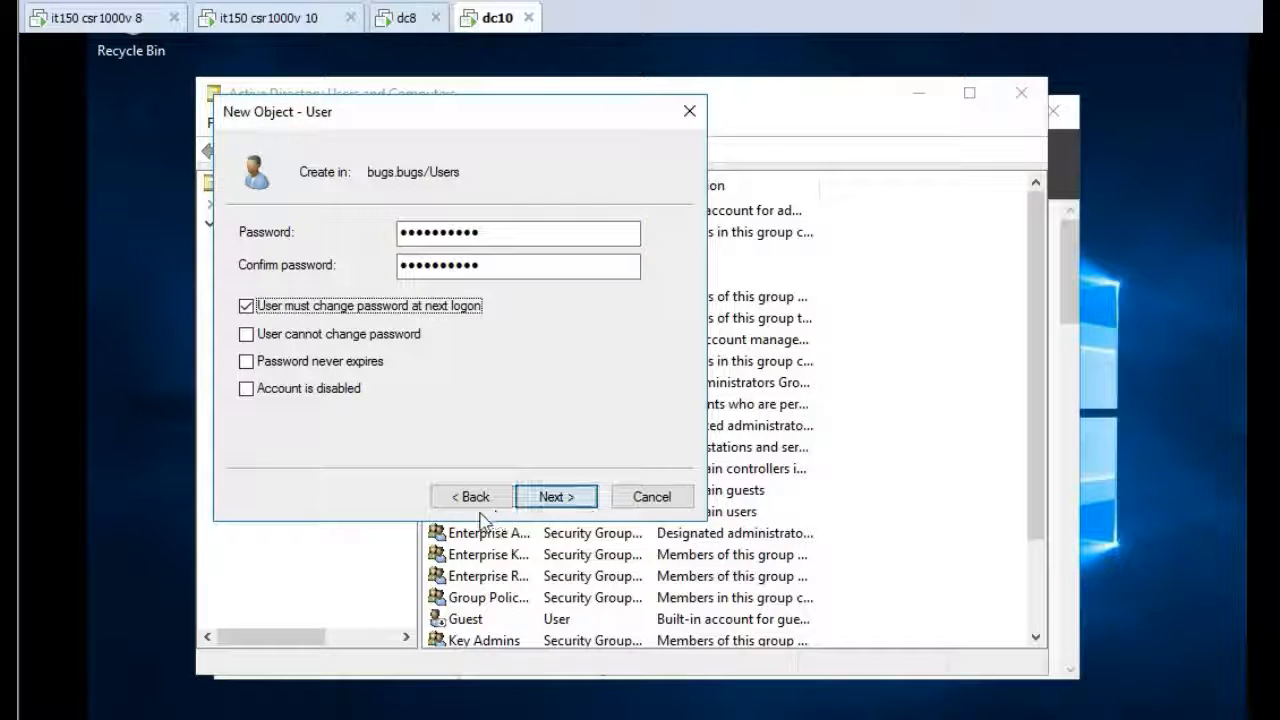
left_click(429, 309)
left_click(556, 494)
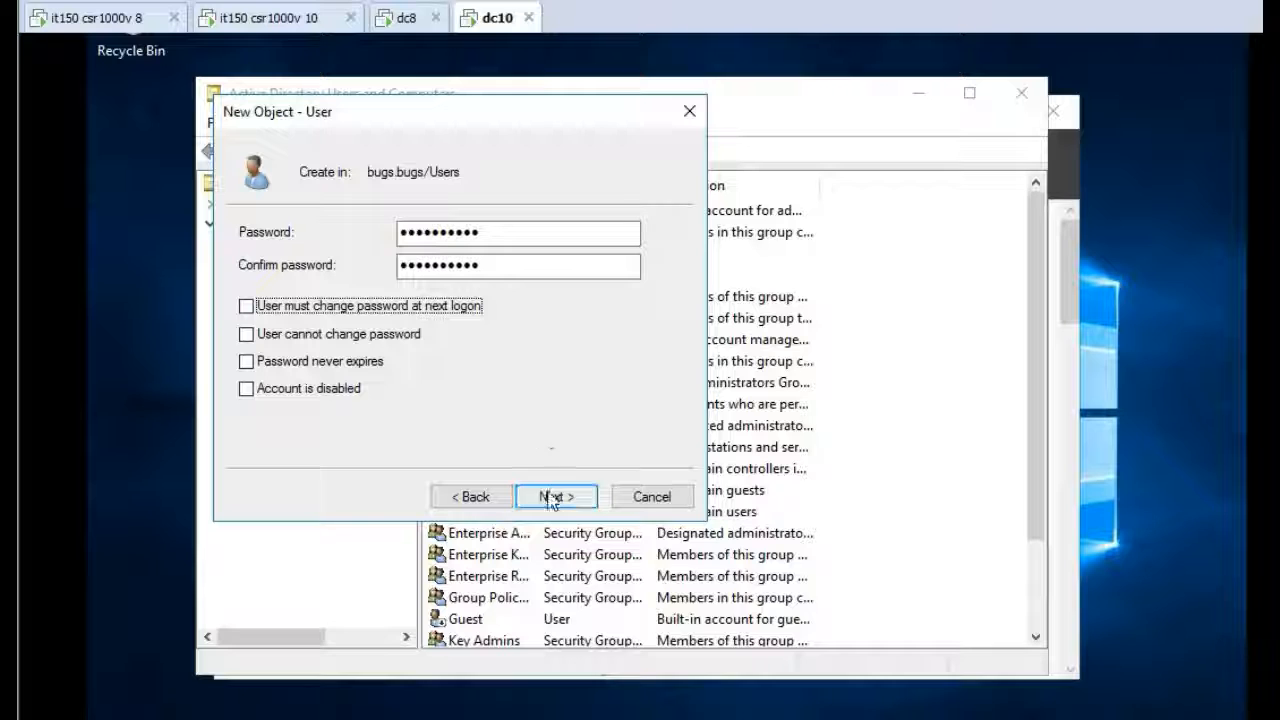
left_click(551, 497)
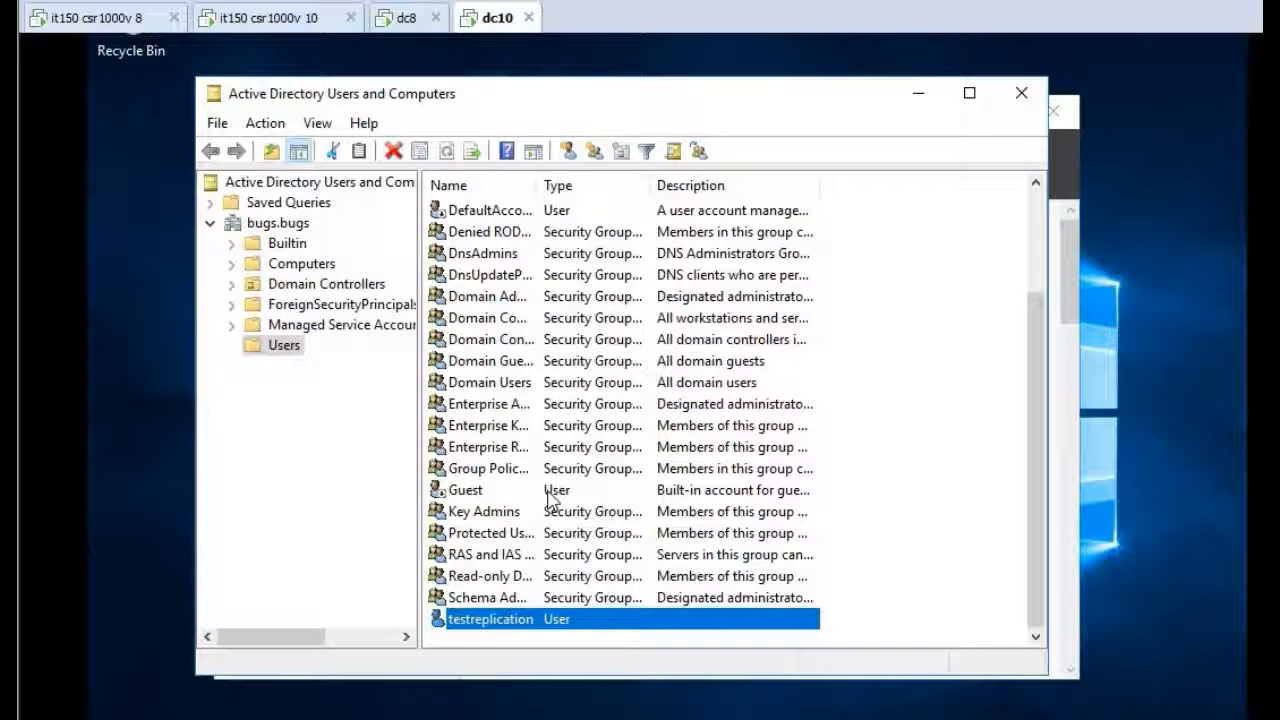
Add the testreplication user to the Domain Admins group through its properties, then close the tool
right_click(587, 621)
left_click(630, 570)
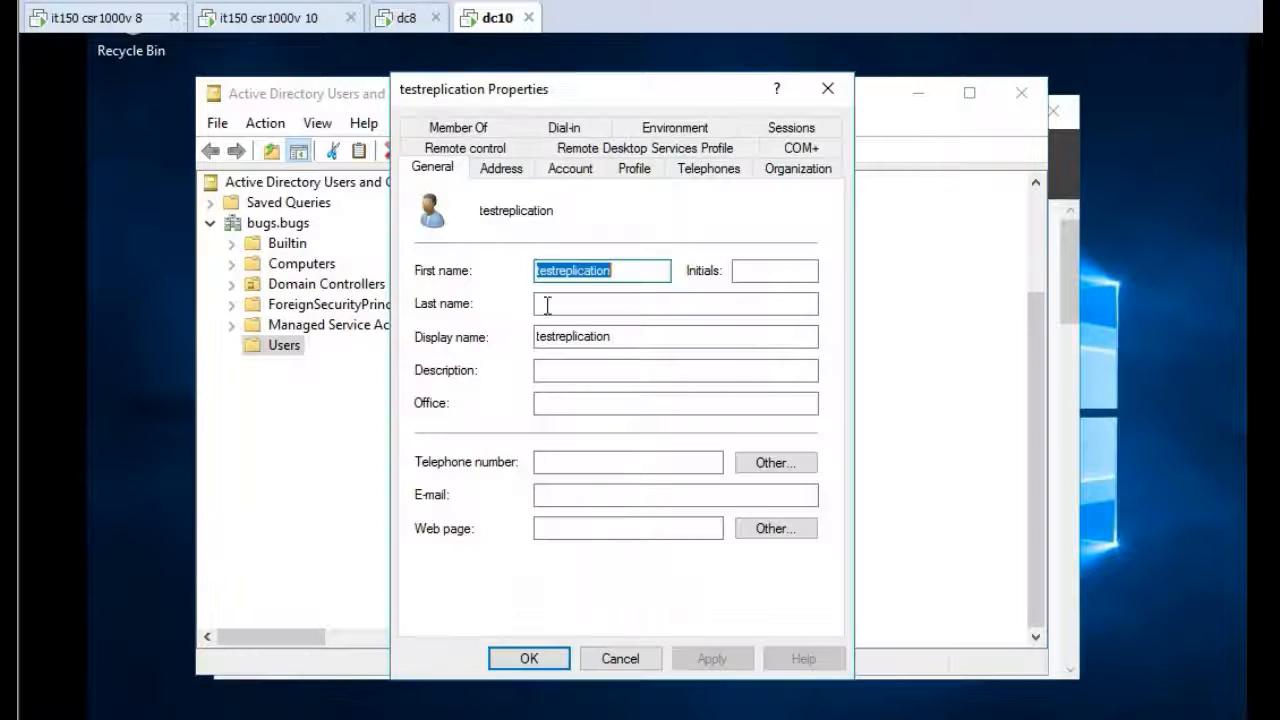
left_click(477, 128)
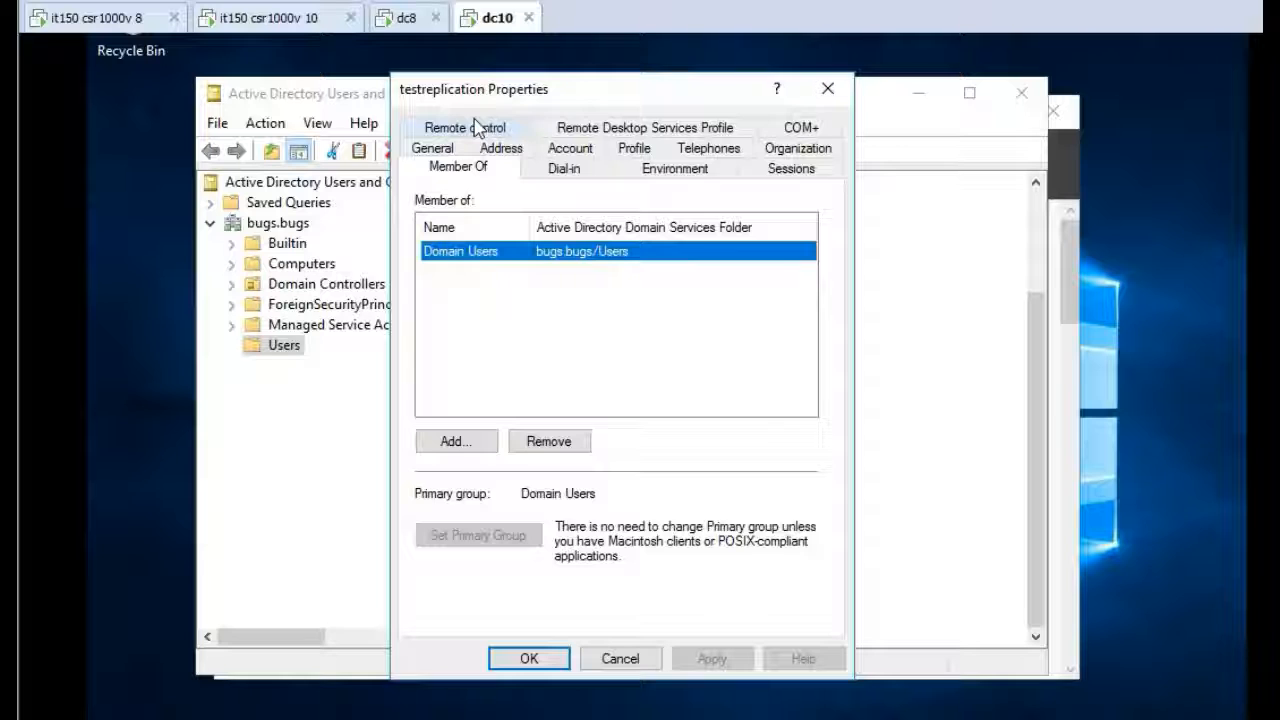
left_click(455, 442)
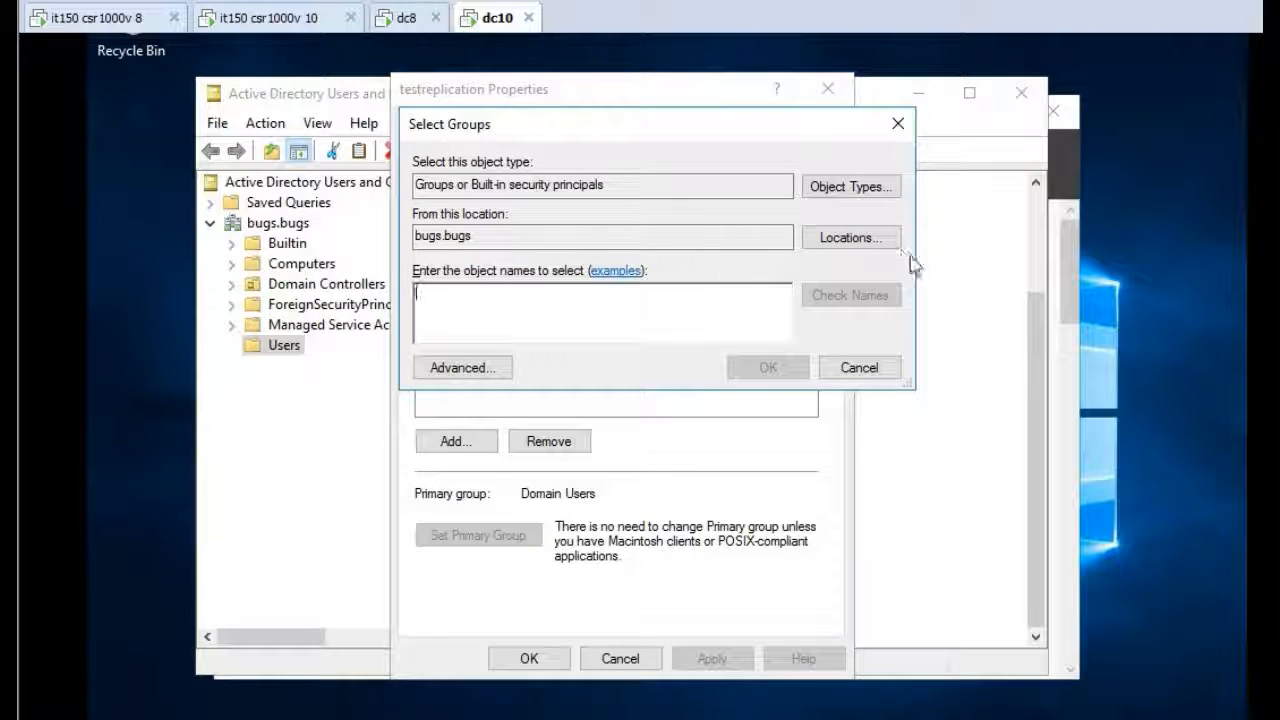
left_click(478, 367)
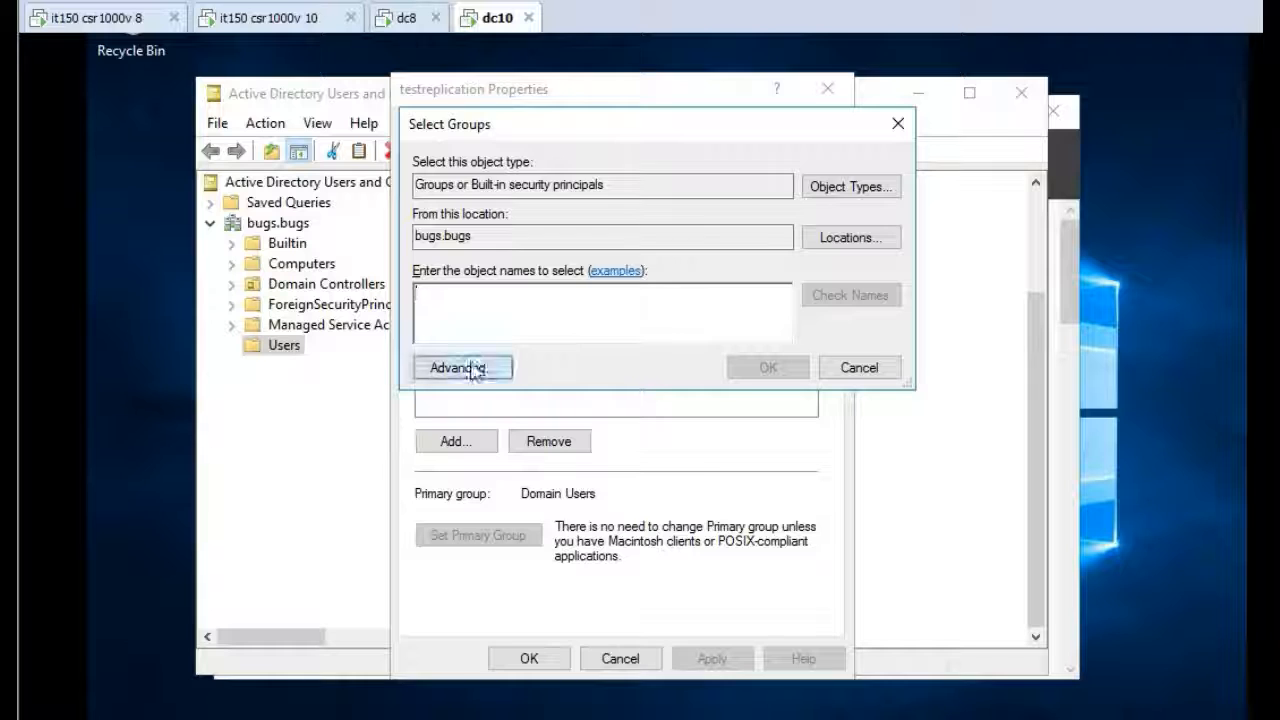
left_click(950, 370)
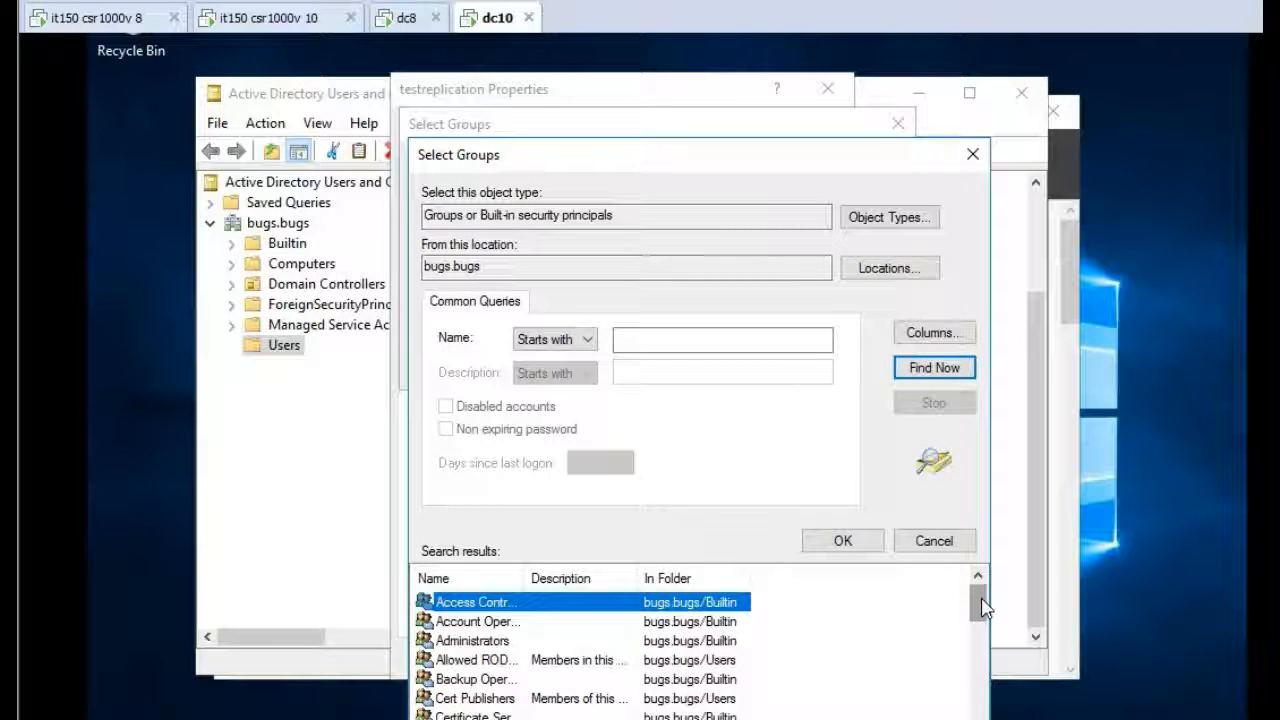
left_click_drag(977, 602, 982, 638)
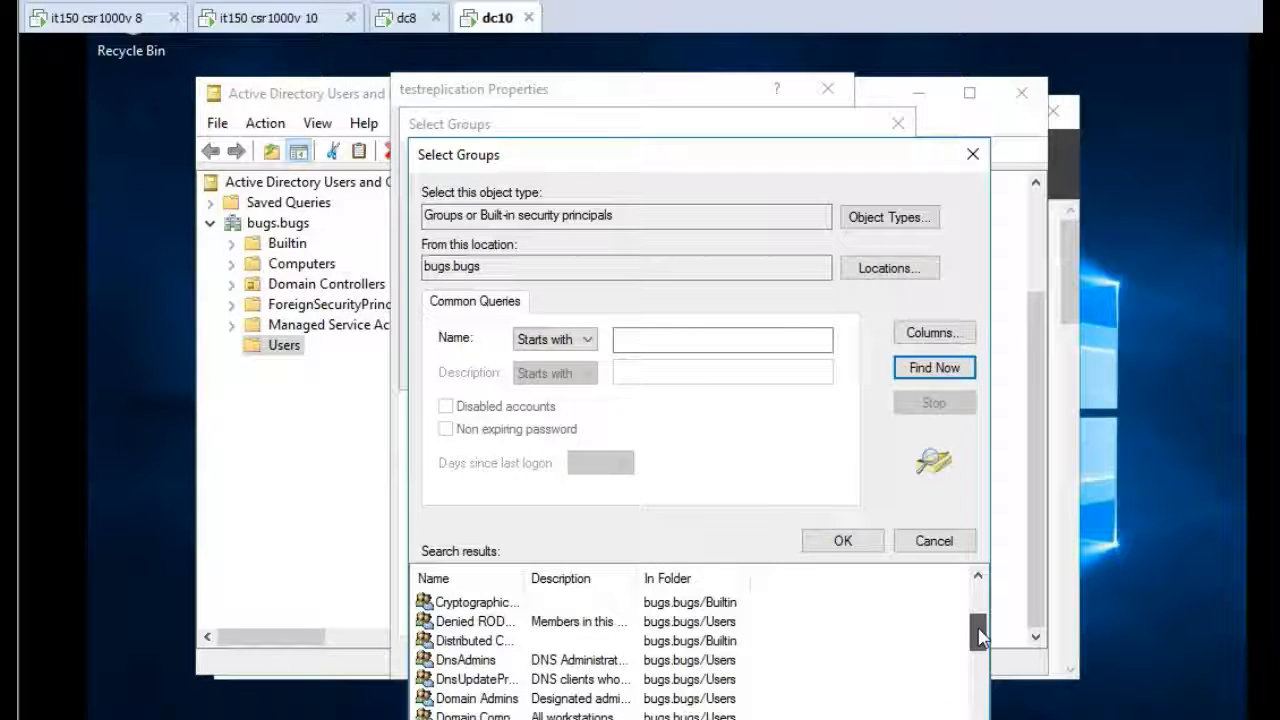
left_click(509, 699)
left_click(843, 545)
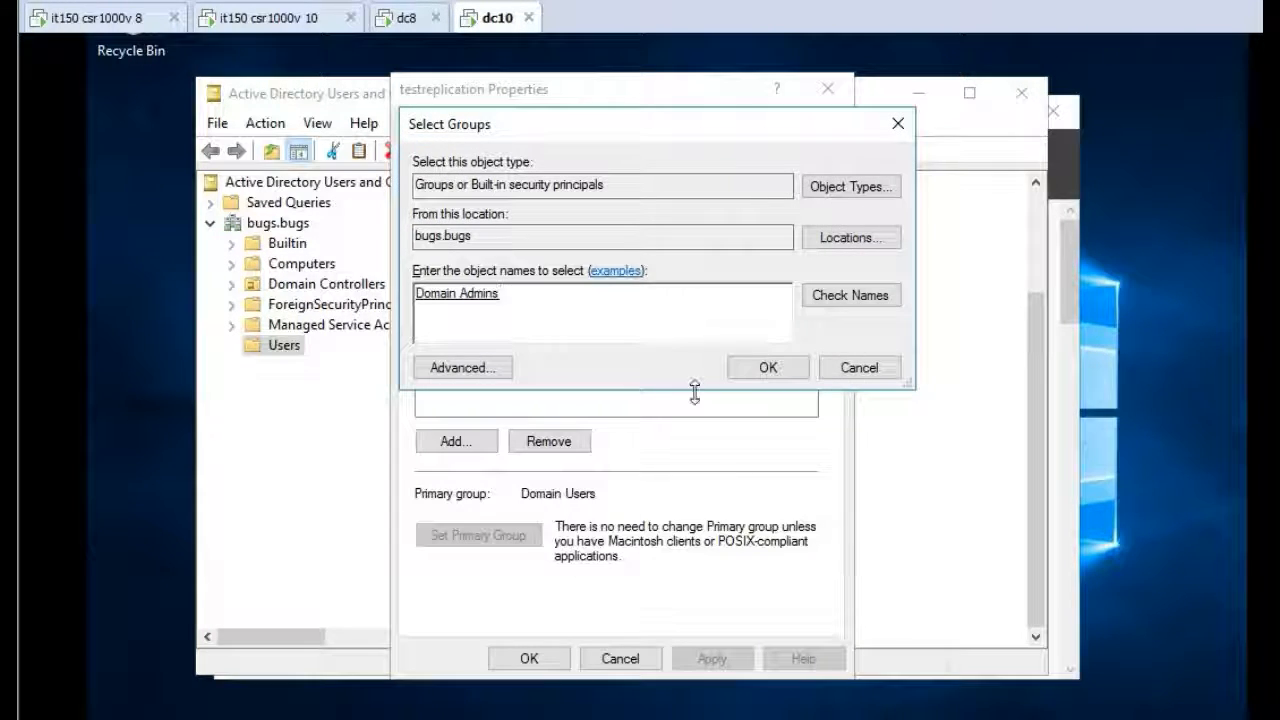
left_click(765, 370)
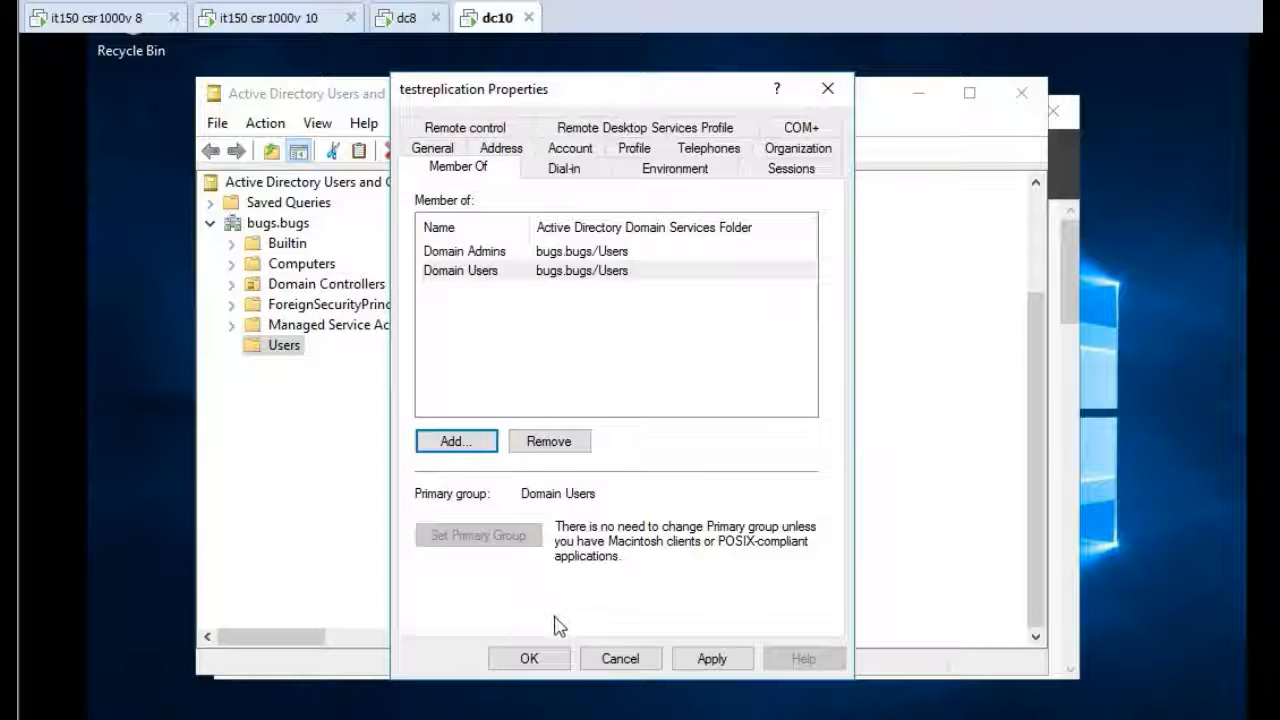
left_click(529, 658)
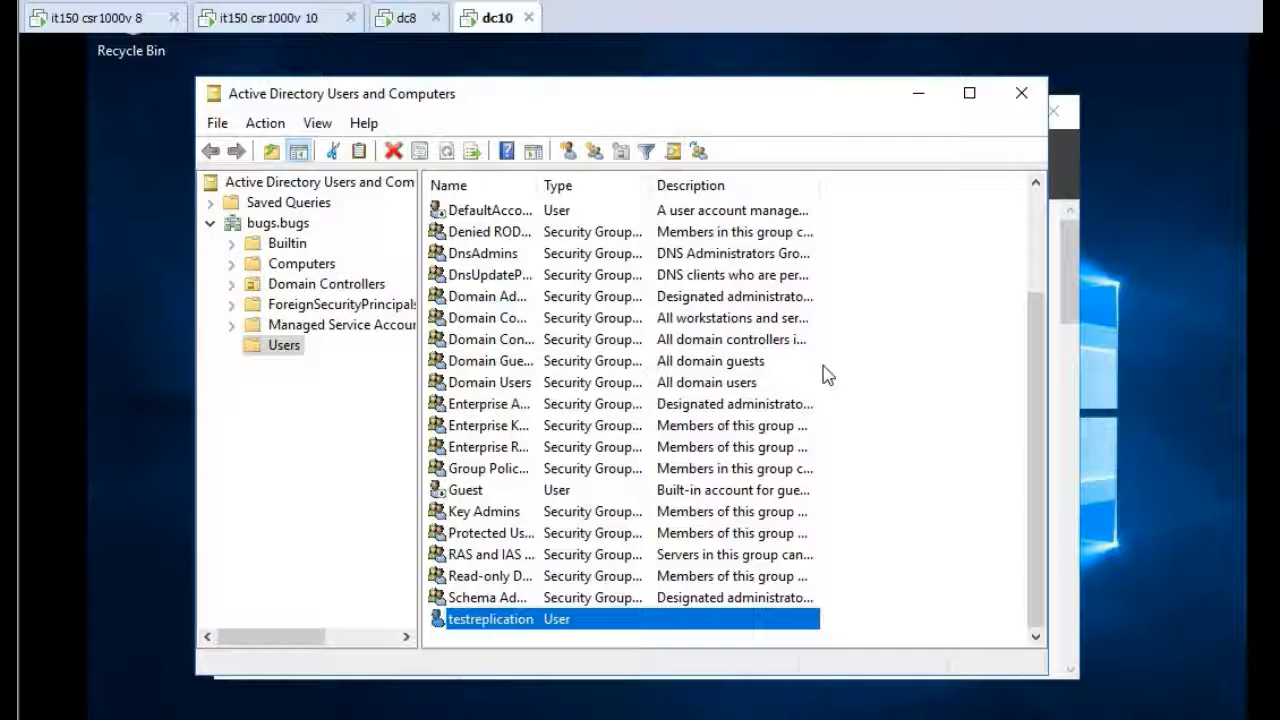
left_click(1016, 92)
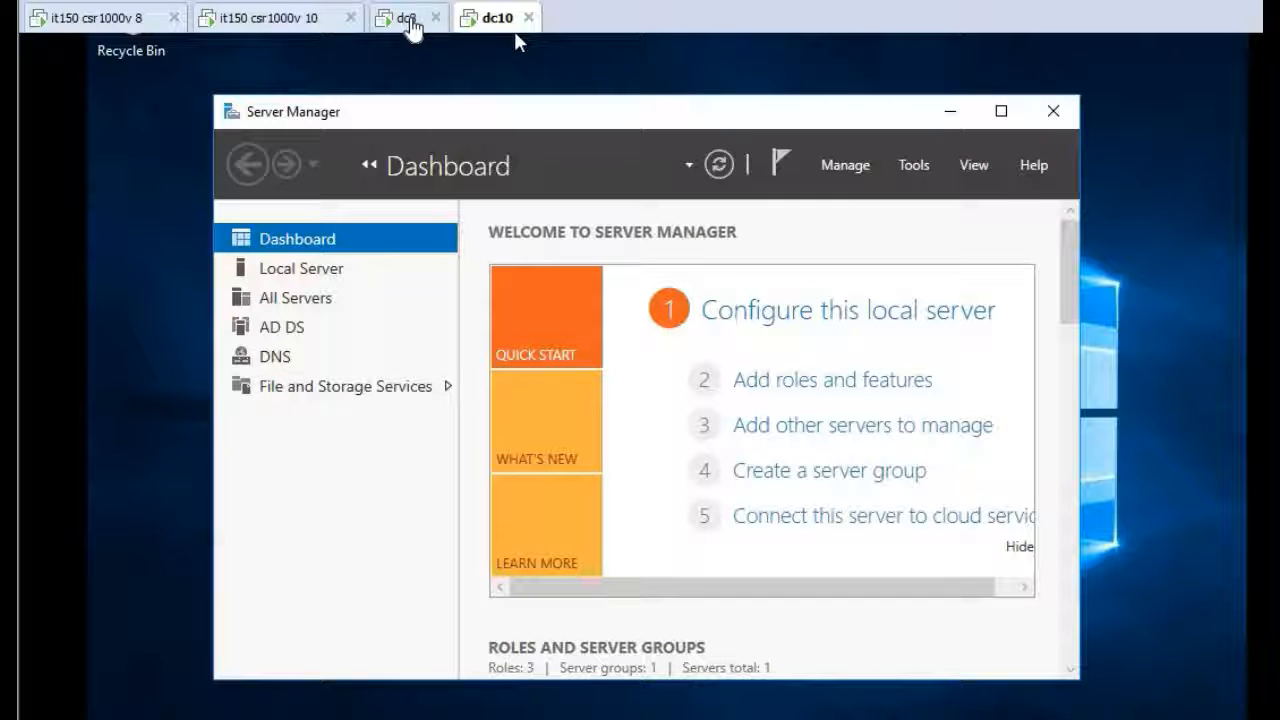
Switch to the dc8 server and open its sign-in screen for another user
left_click(403, 27)
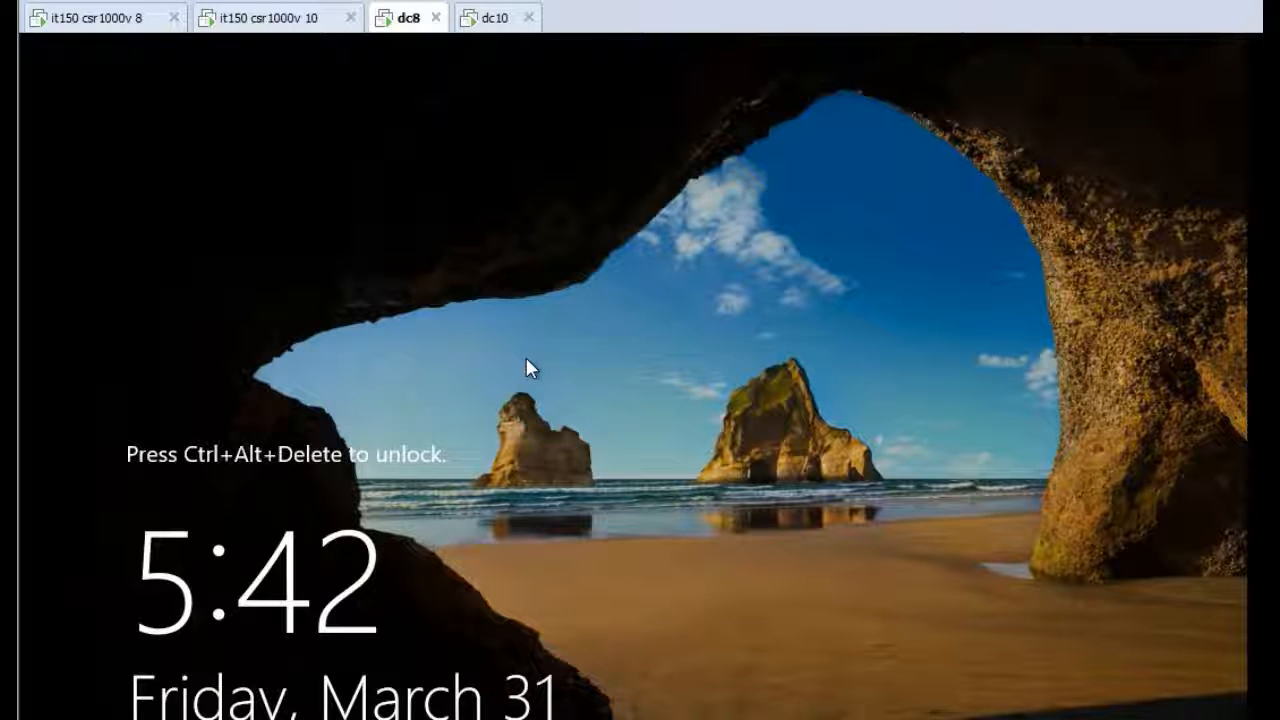
key("ctrl+alt+Insert")
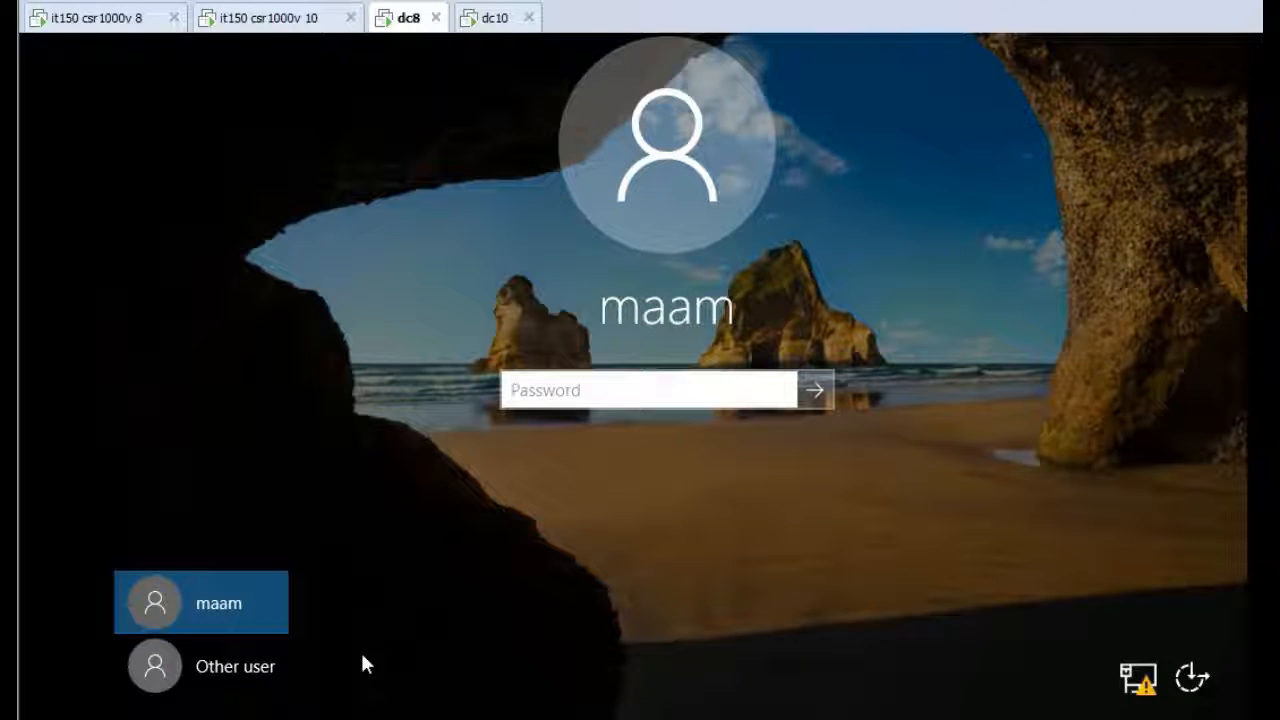
left_click(237, 662)
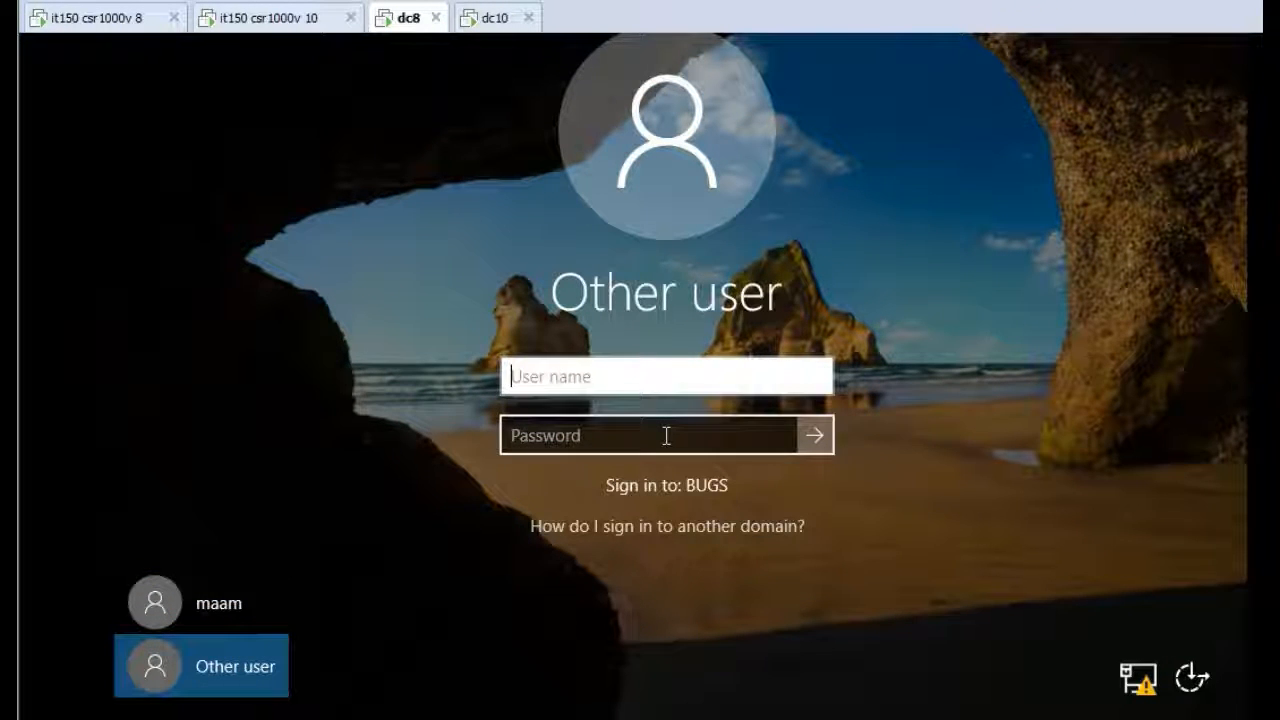
Sign in to dc8 as bugs\testreplication with the account password
type("bugs")
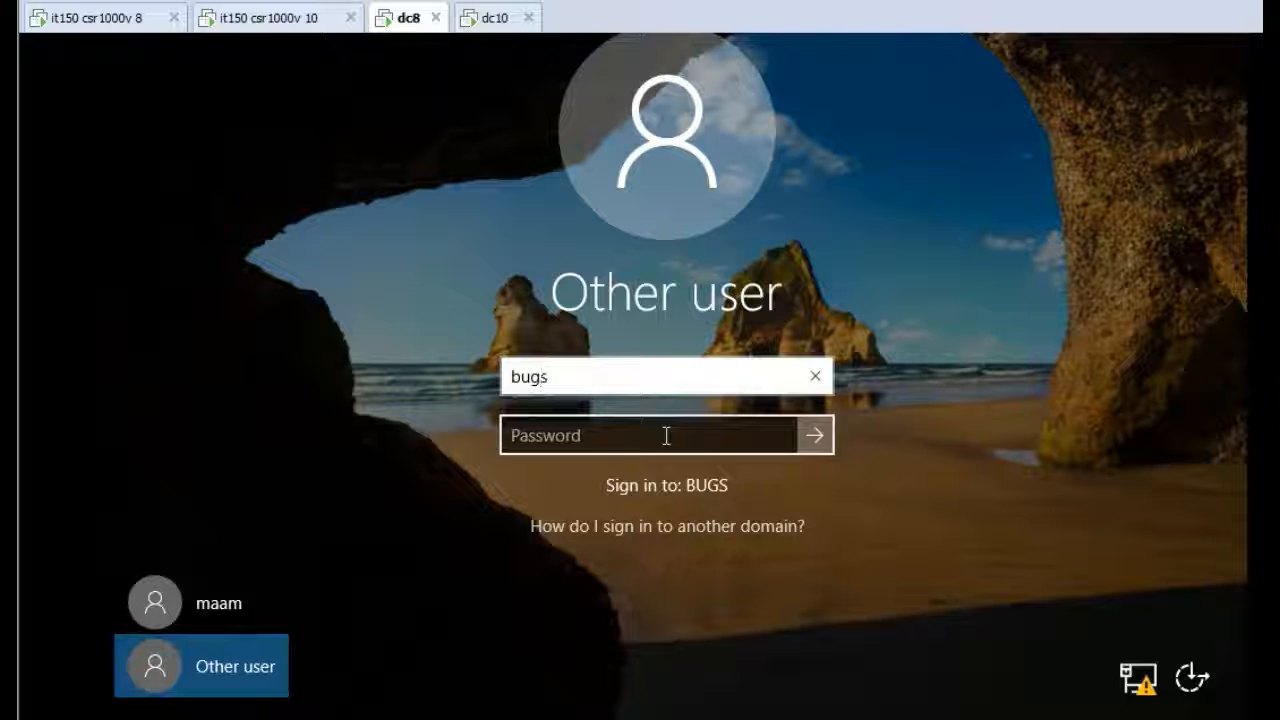
type("\\tes")
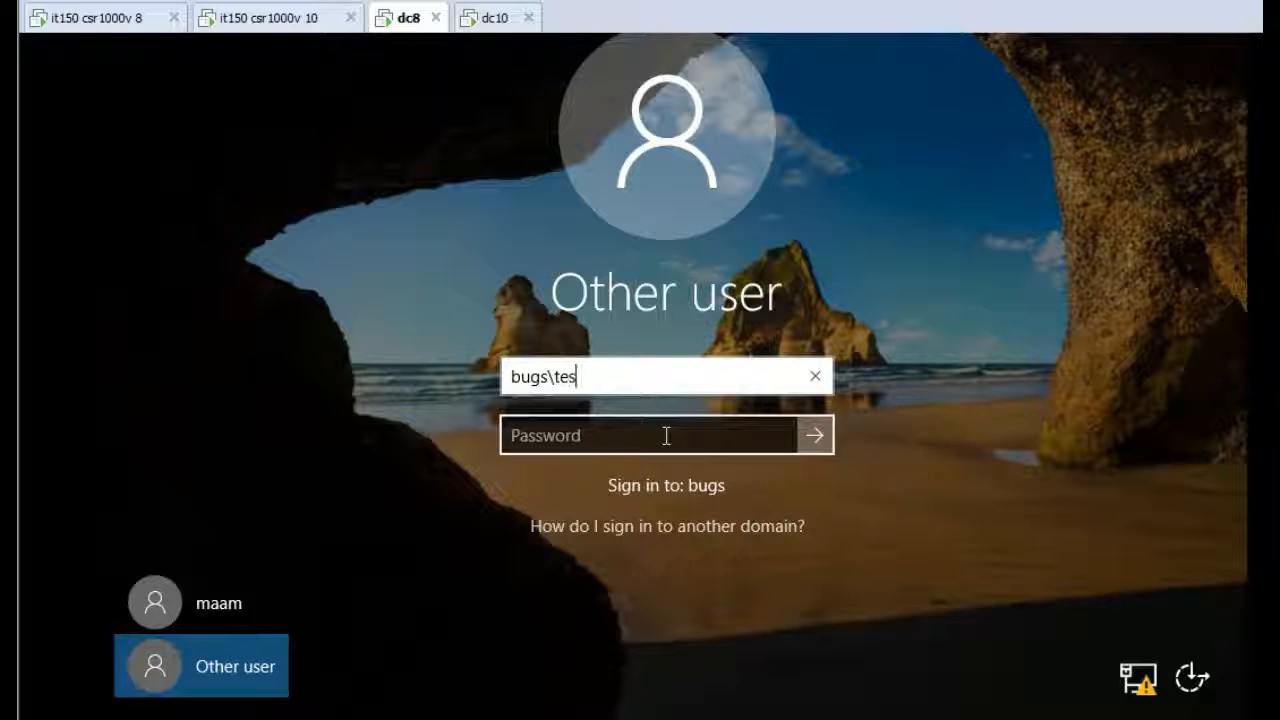
type("treplicato")
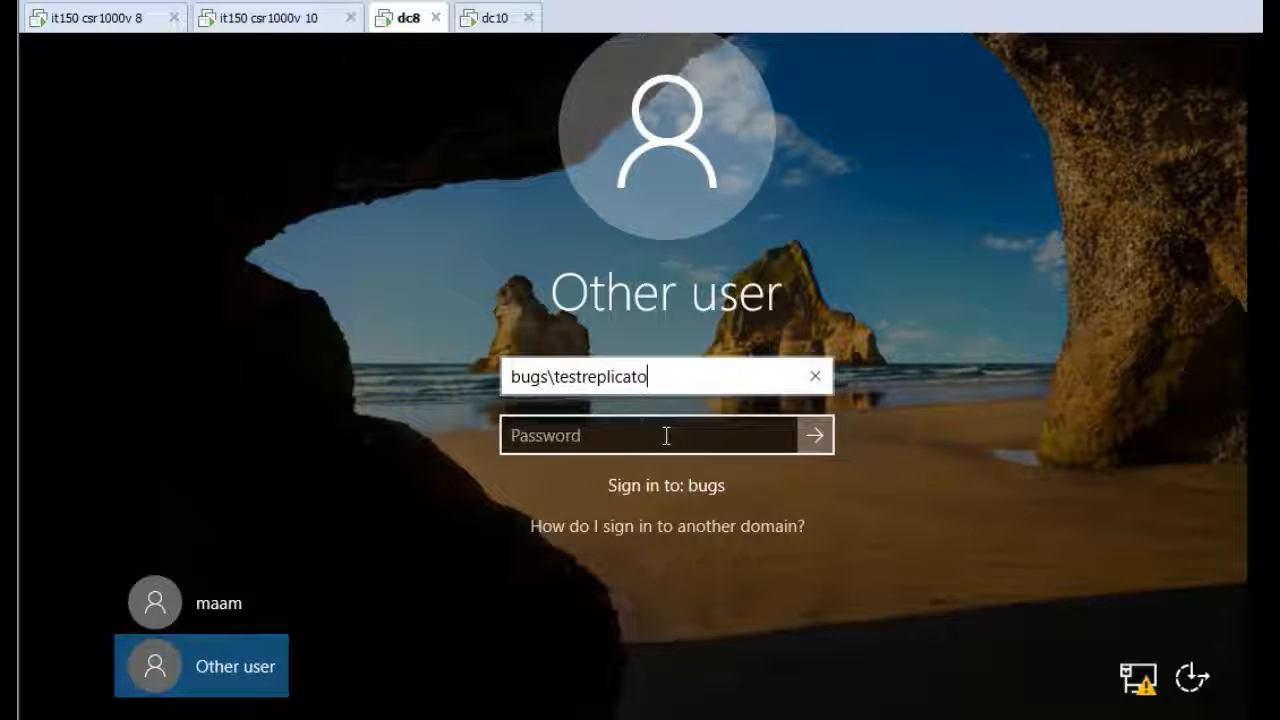
key("BackSpace")
key("BackSpace")
left_click(666, 435)
type("******")
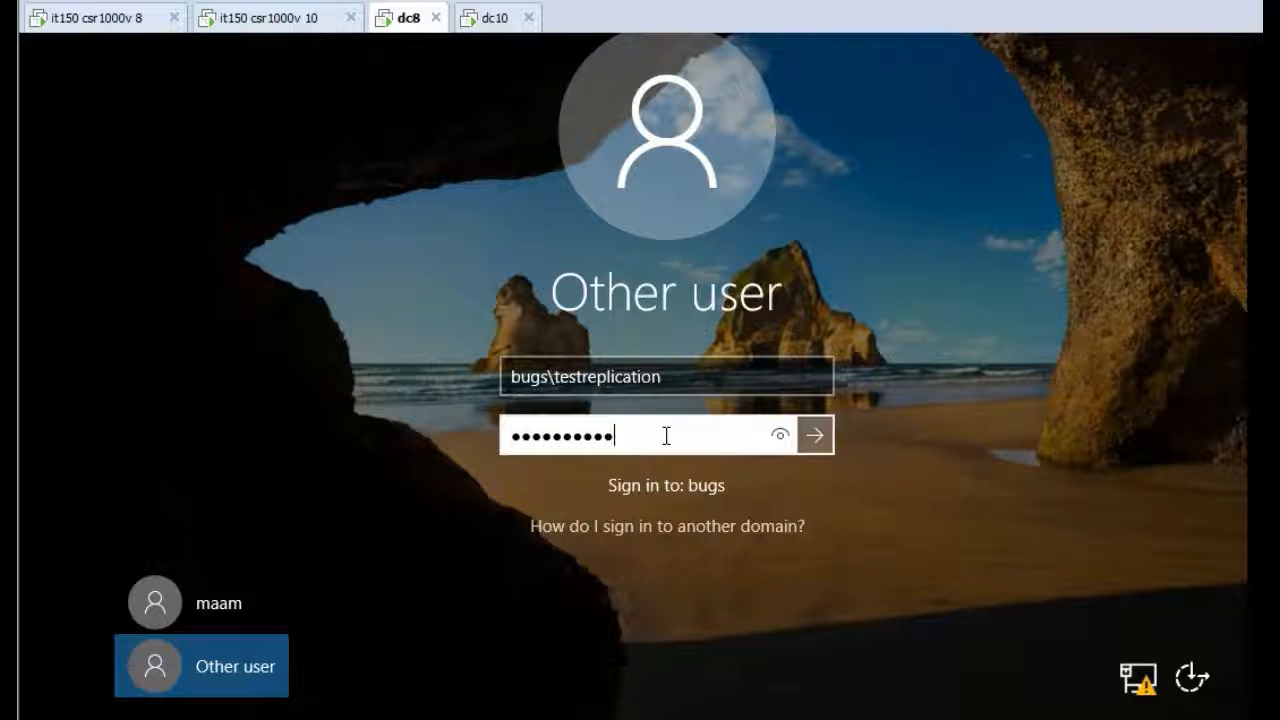
type("*****")
key("Return")
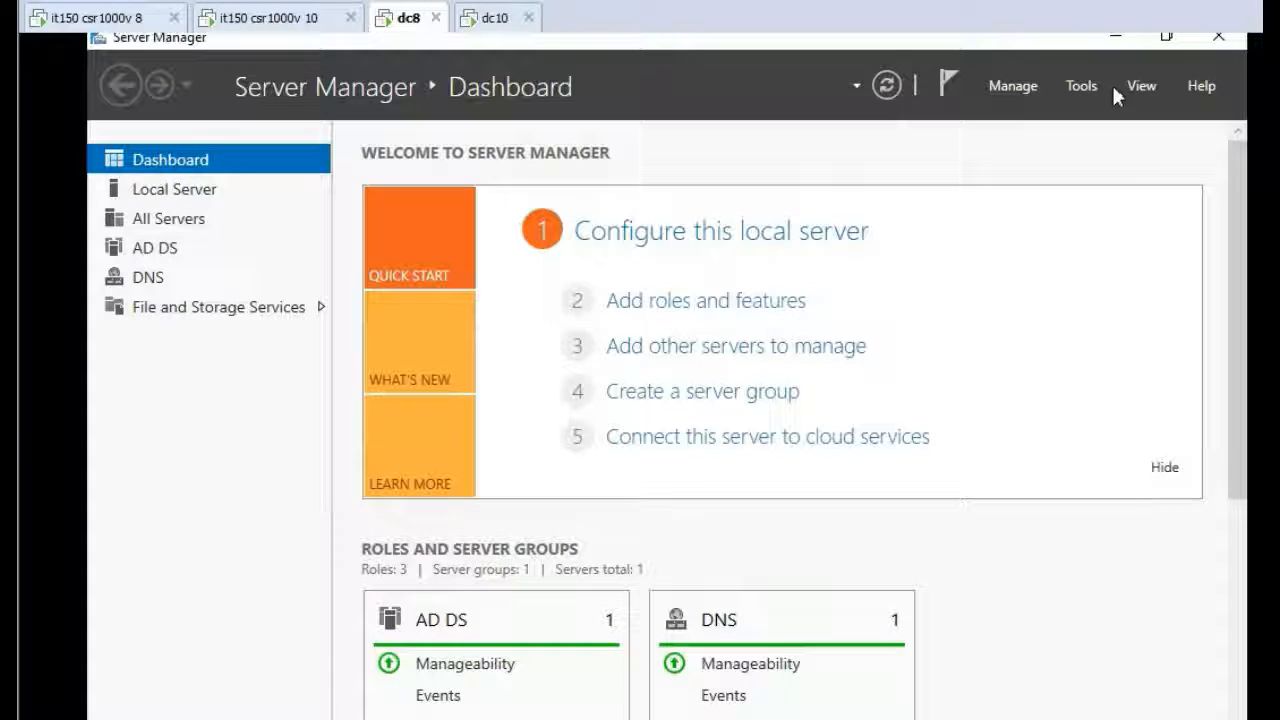
Open Active Directory Users and Computers on dc8 and browse to the Users container of the bugs.bugs domain
left_click(1081, 87)
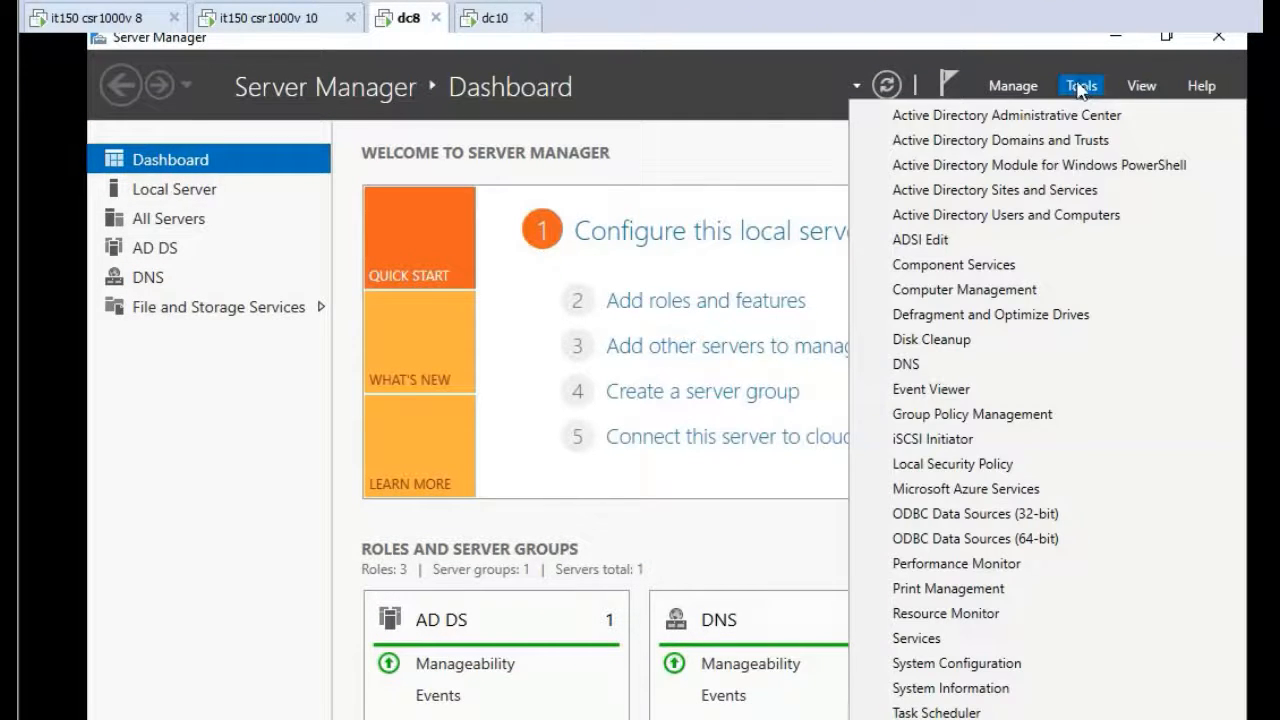
left_click(998, 215)
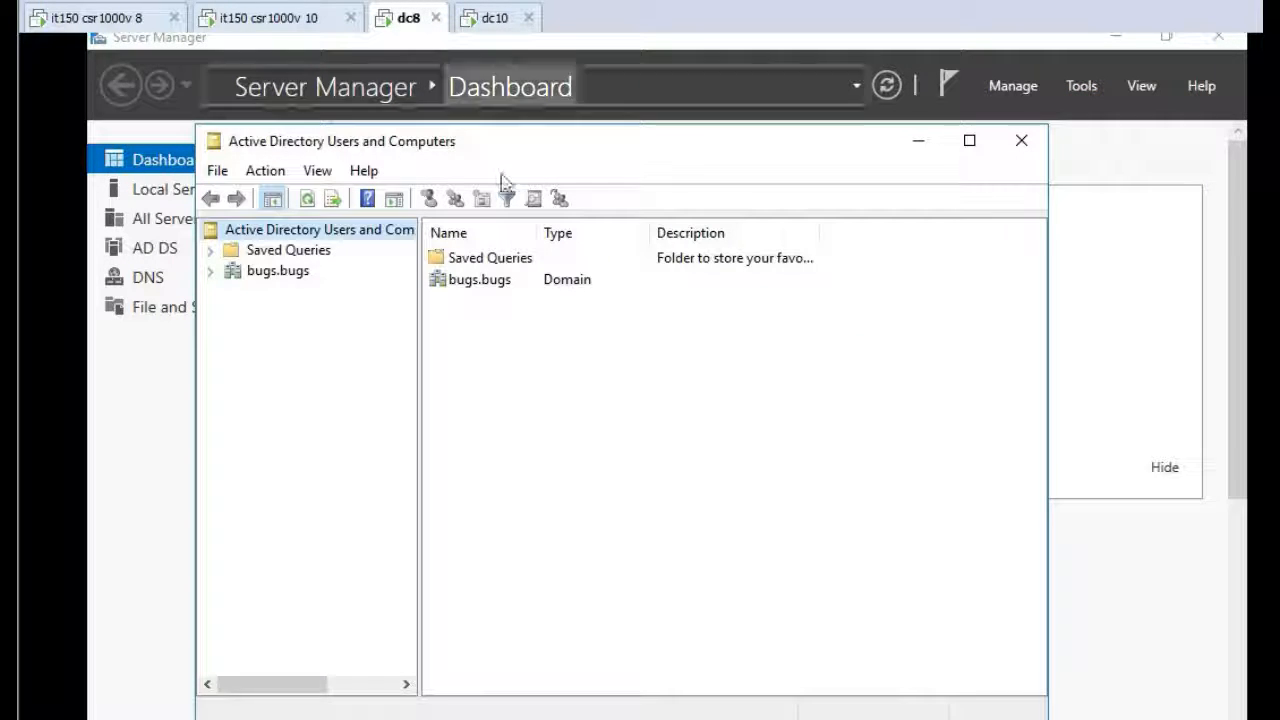
double_click(537, 280)
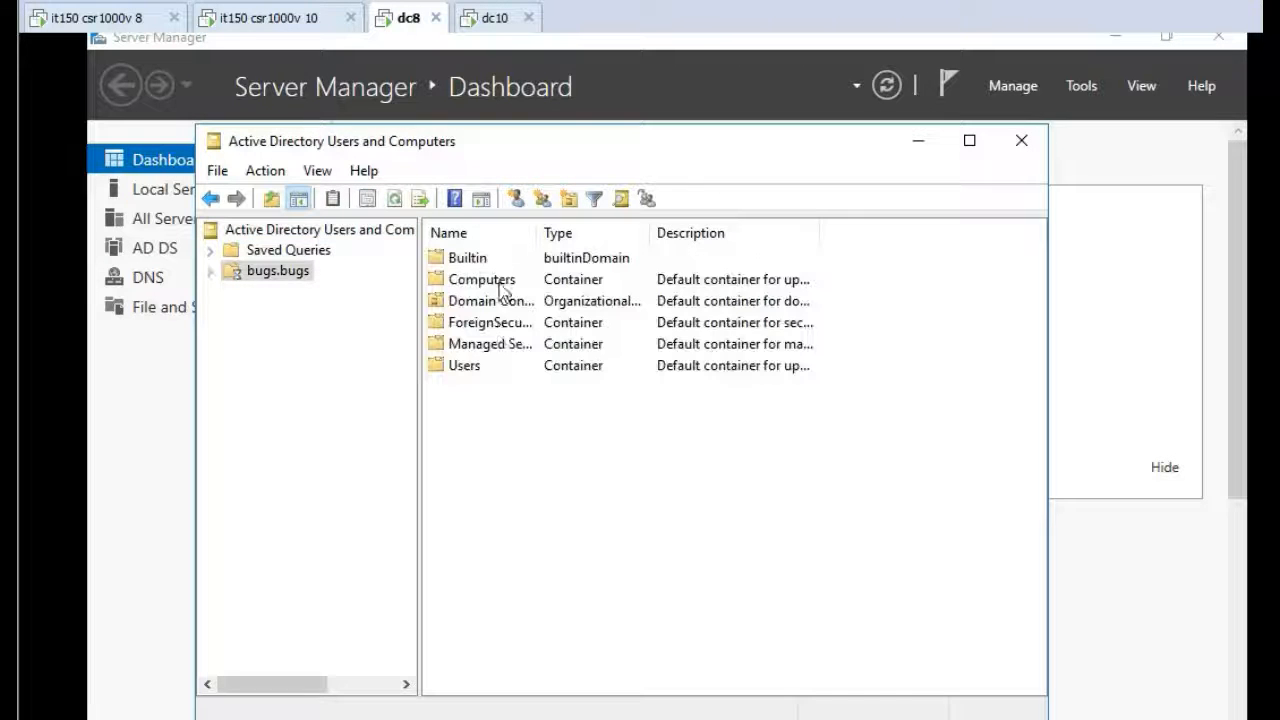
double_click(565, 365)
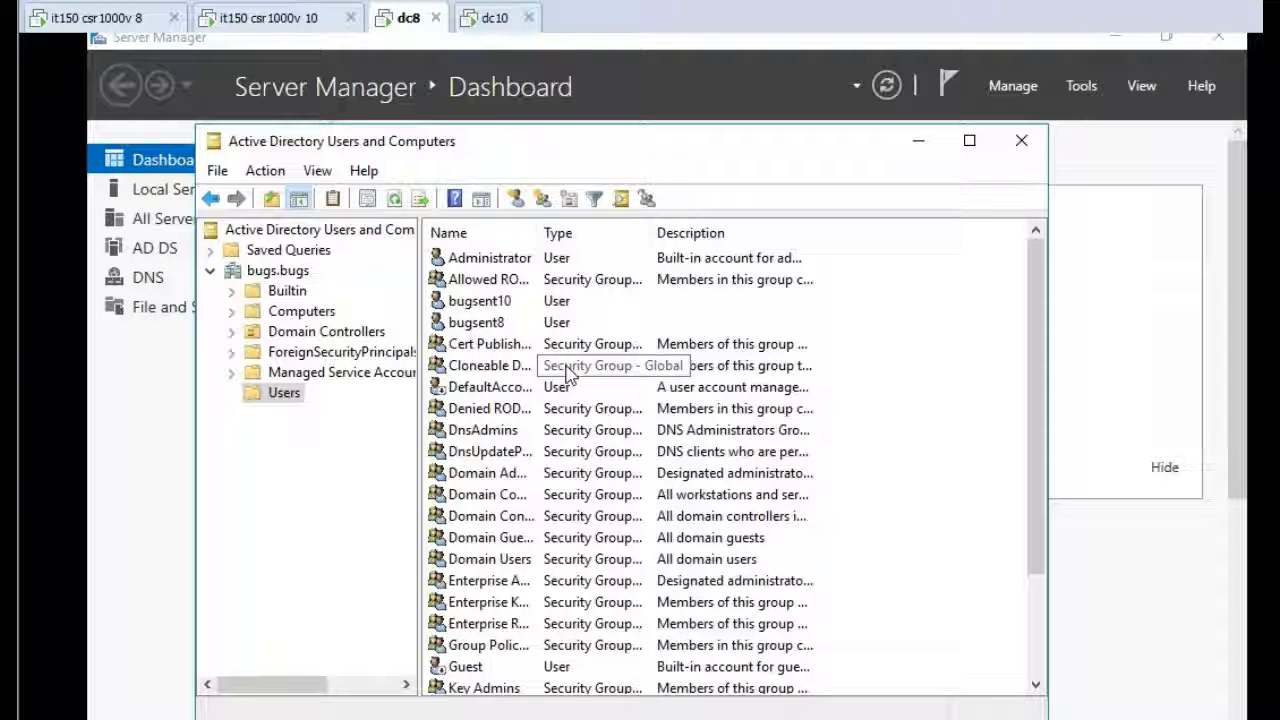
left_click_drag(1035, 362, 1026, 527)
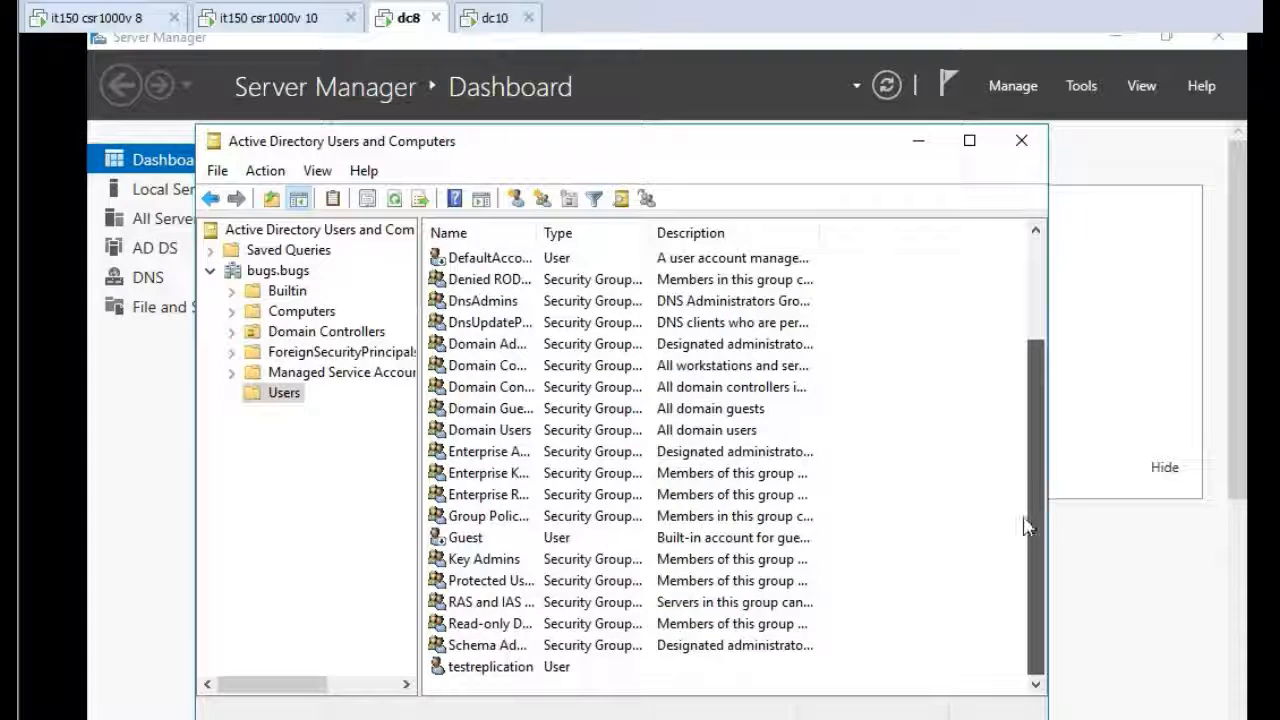
Open the testreplication user's properties and review its group memberships, then close the dialog
left_click(552, 670)
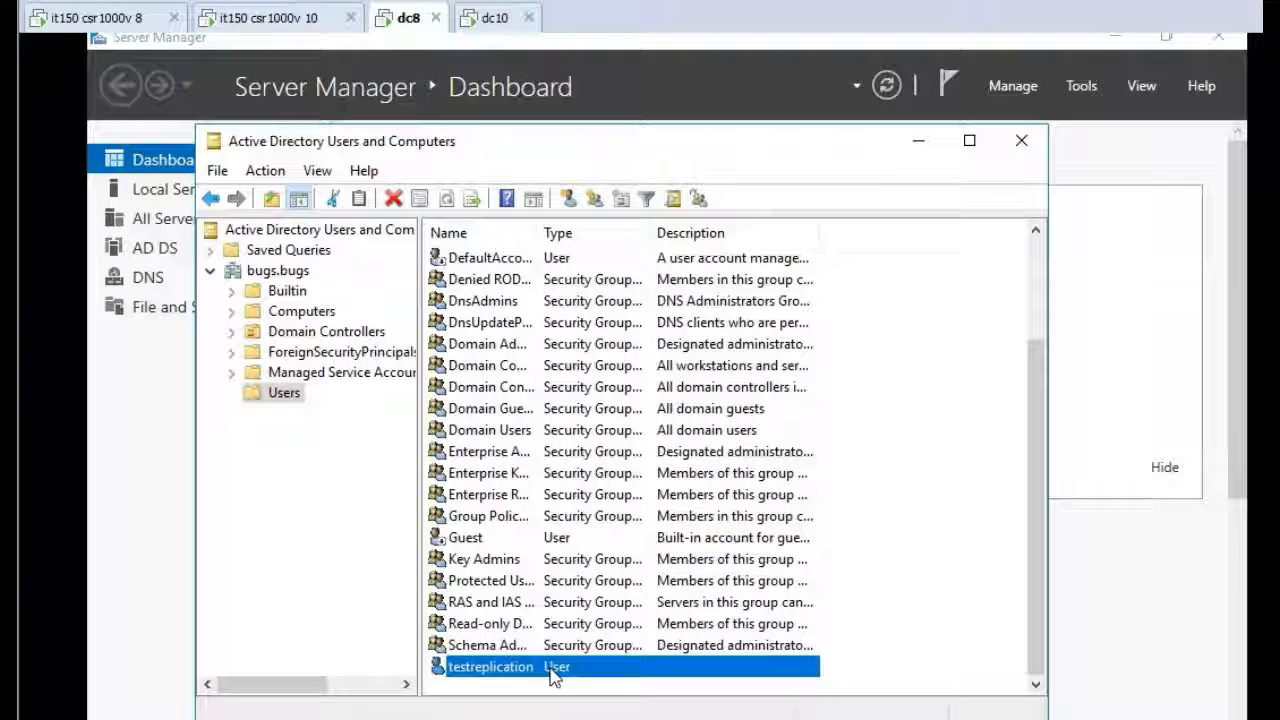
double_click(552, 670)
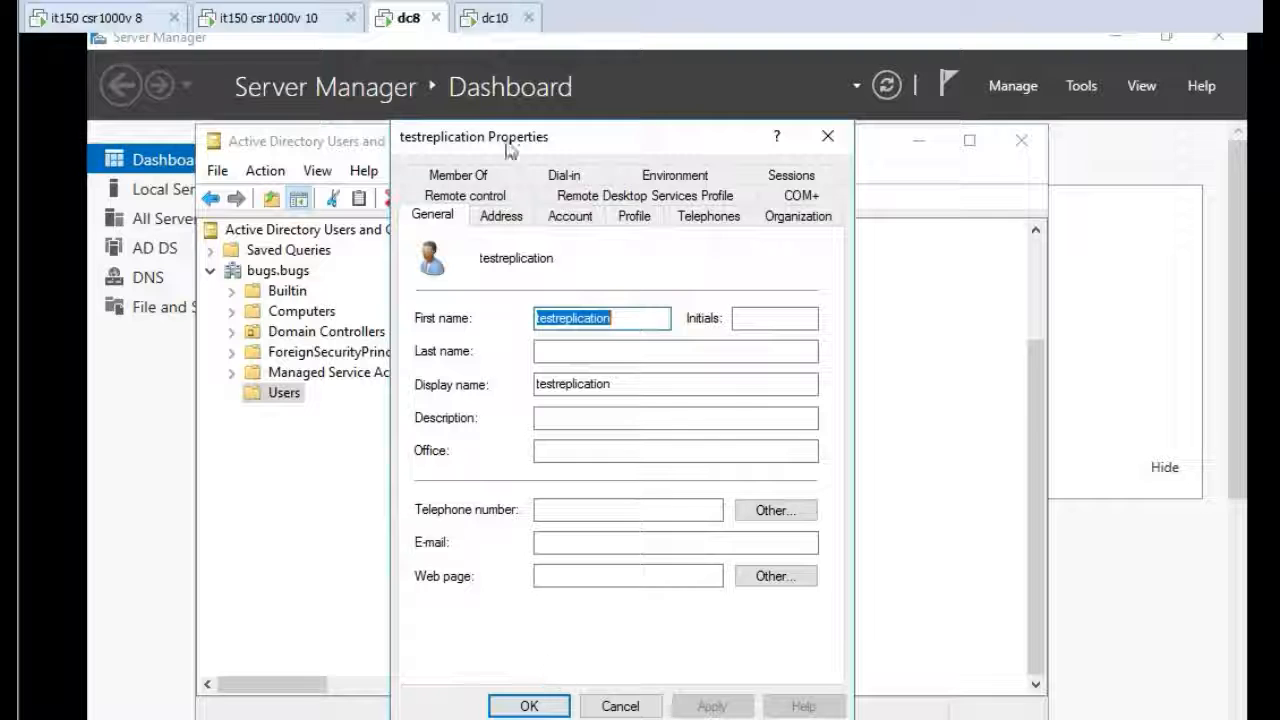
left_click(465, 174)
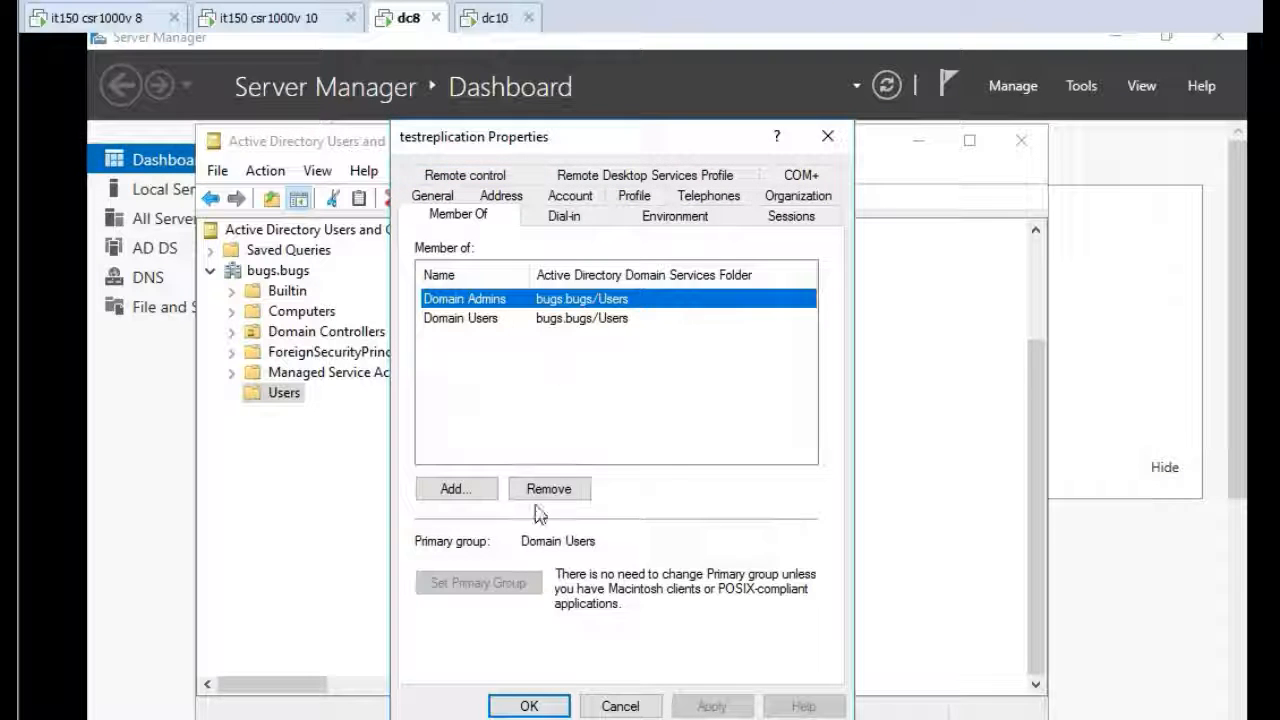
left_click(529, 704)
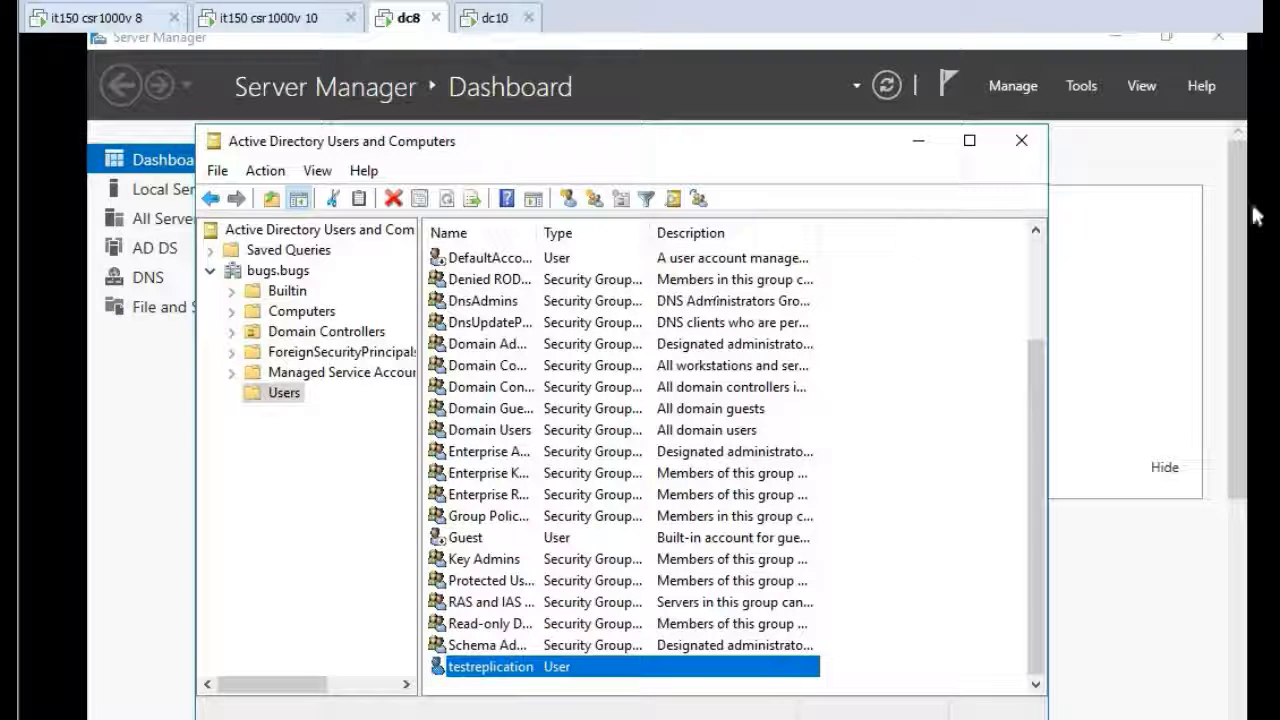
Open the account options from the dc8 Start menu
left_click_drag(1236, 236, 1223, 415)
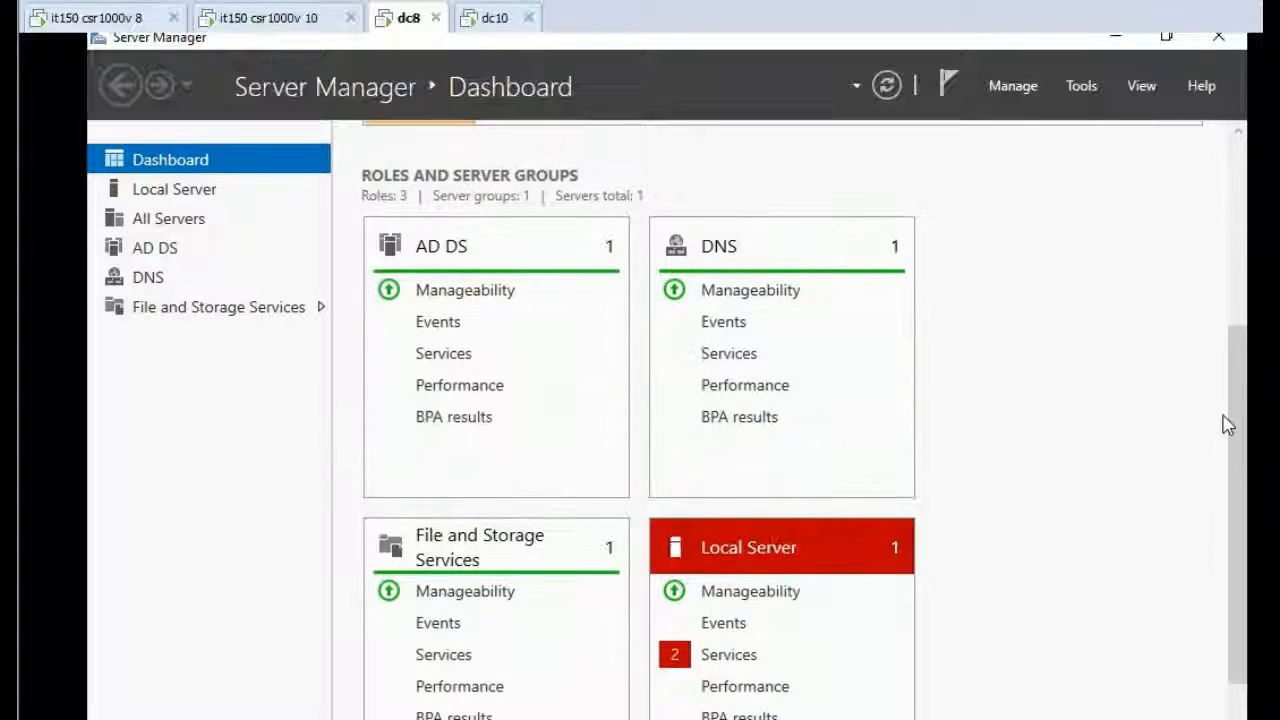
left_click_drag(1254, 277, 1254, 420)
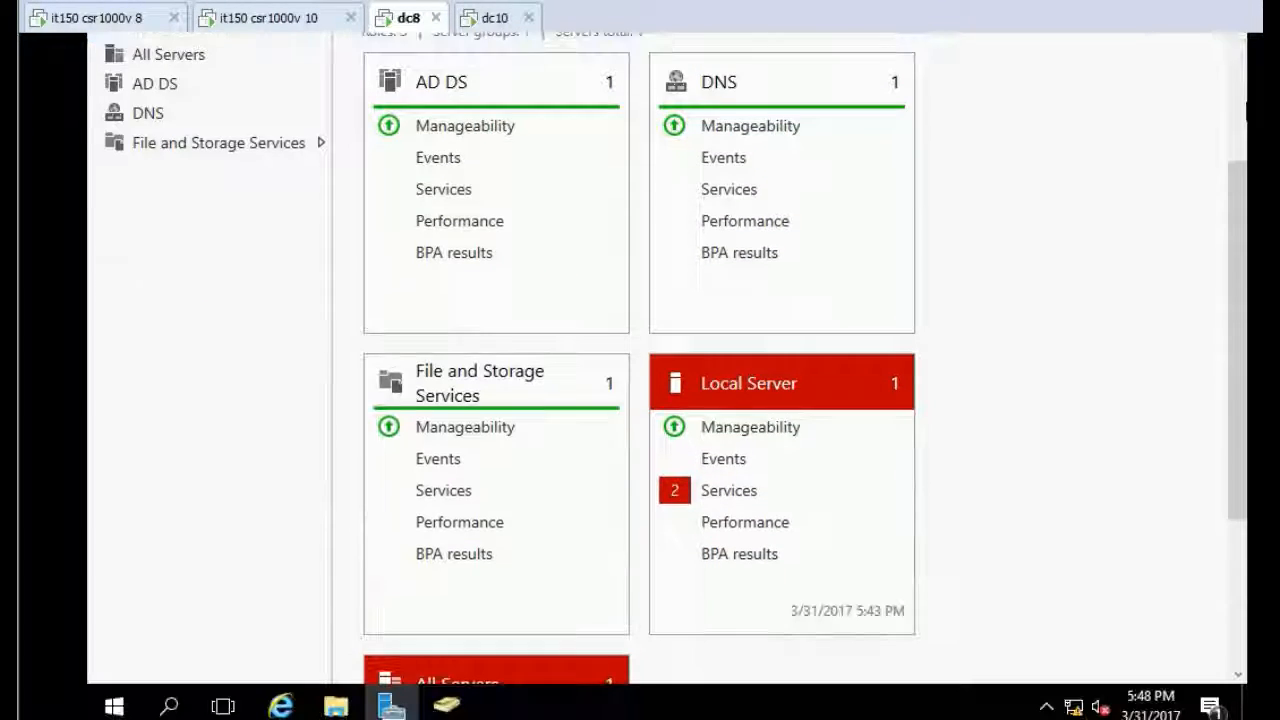
left_click(113, 708)
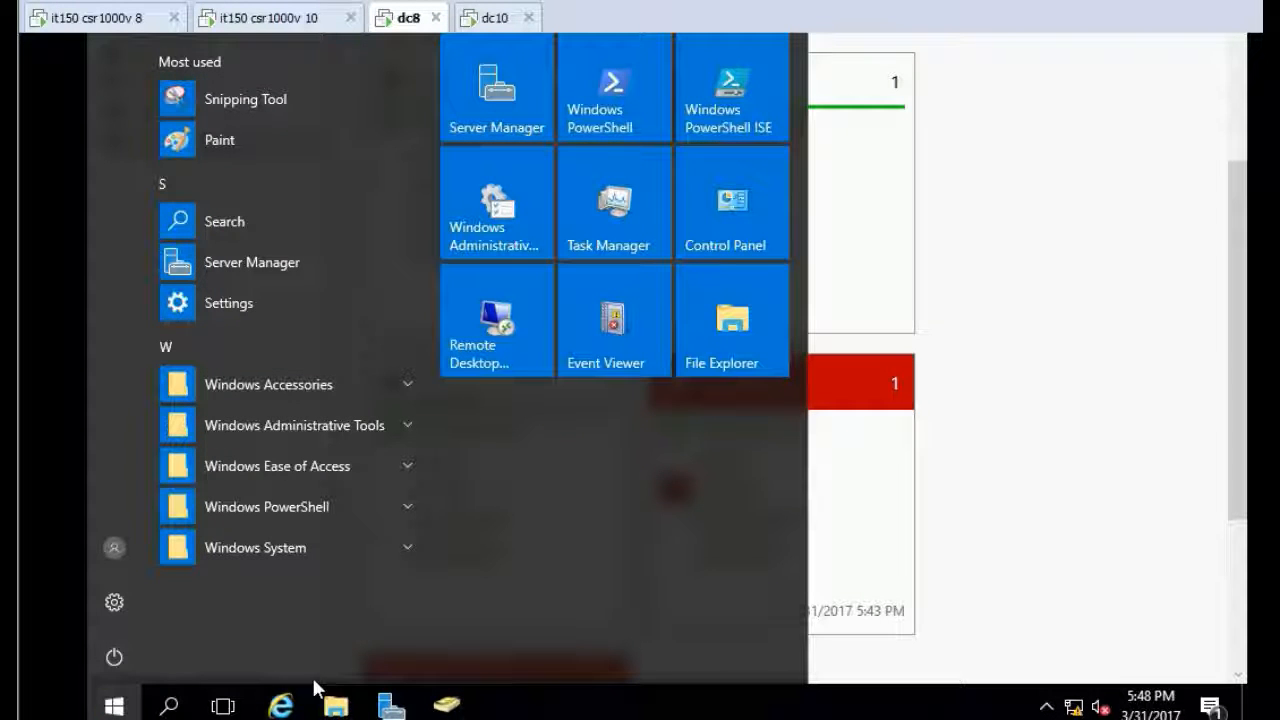
left_click(111, 540)
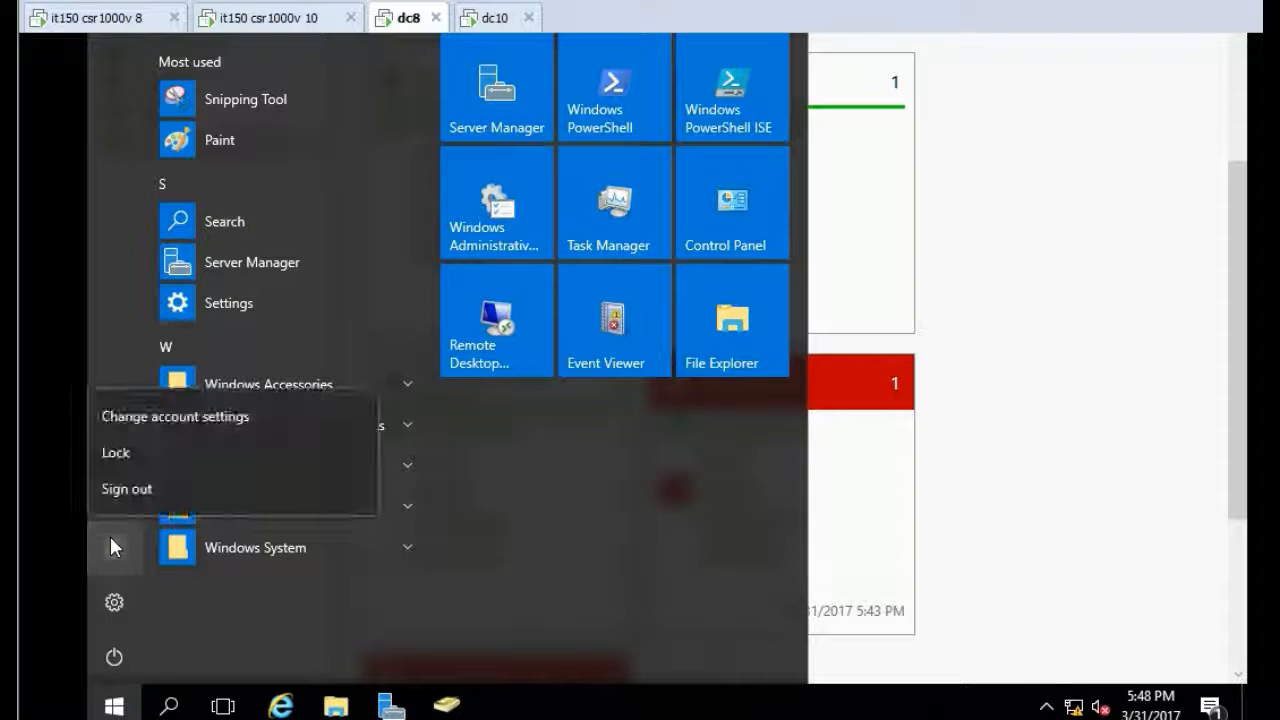
left_click(376, 598)
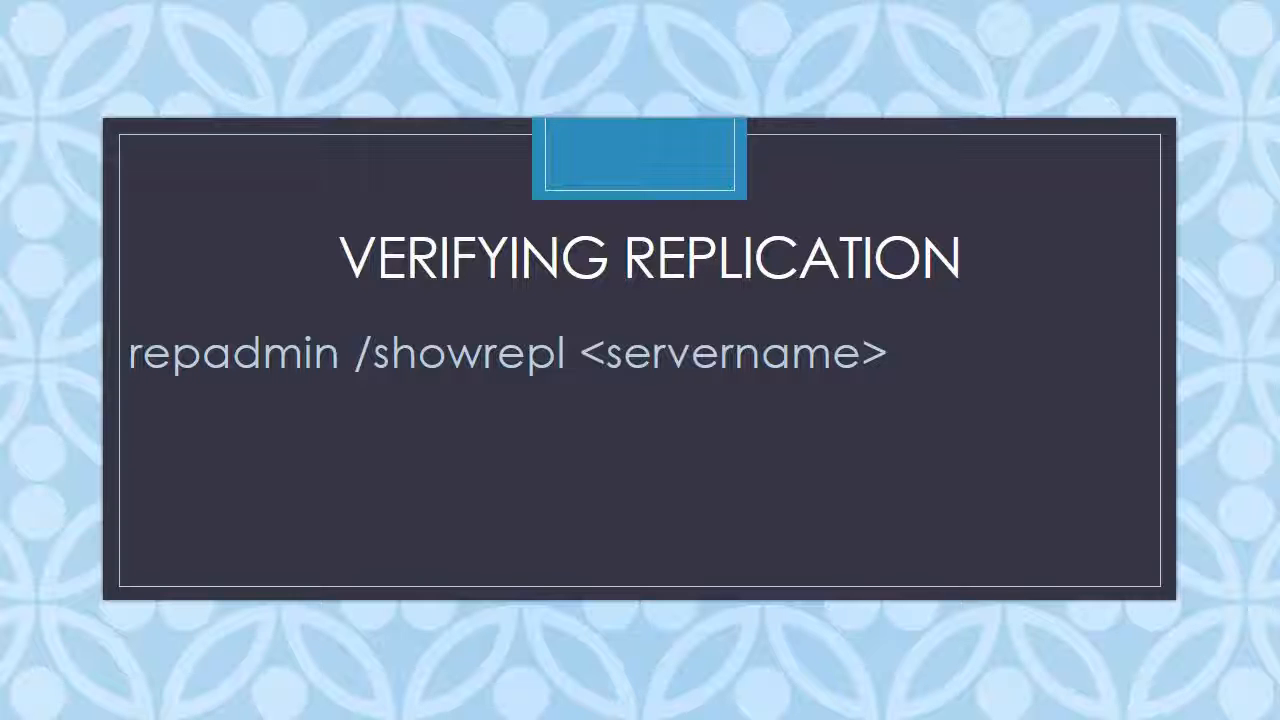
key("Right")
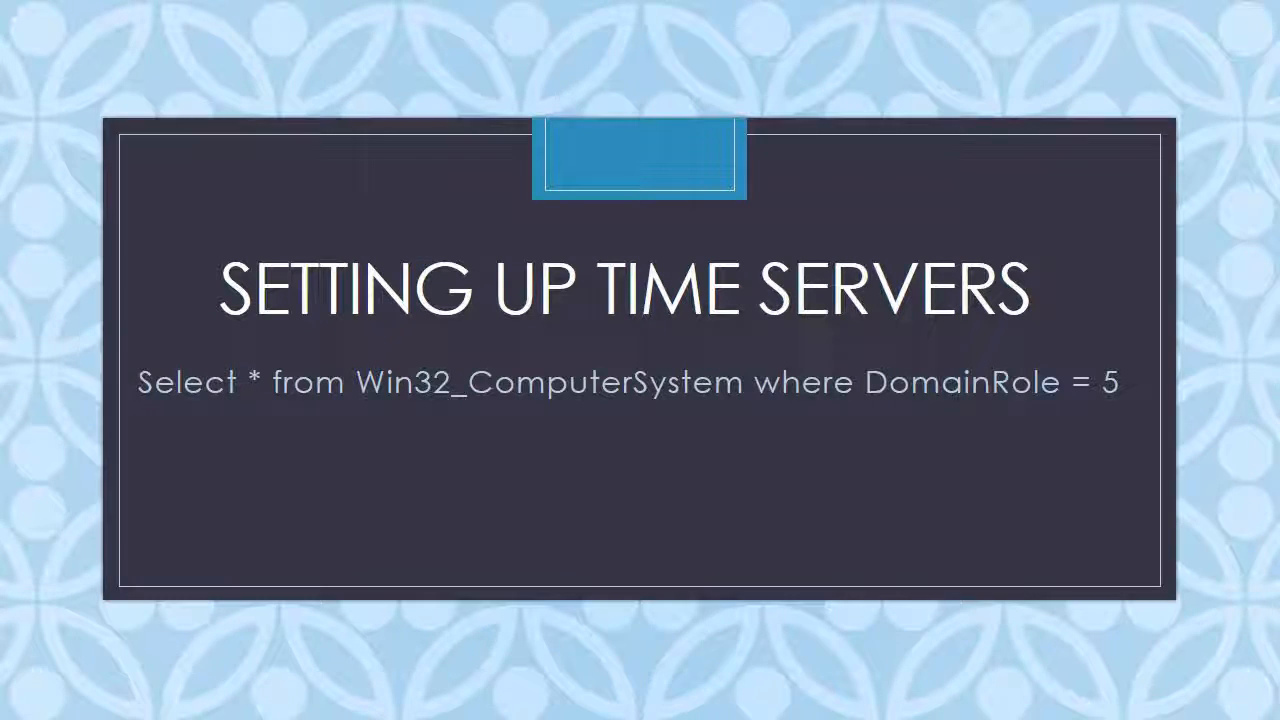